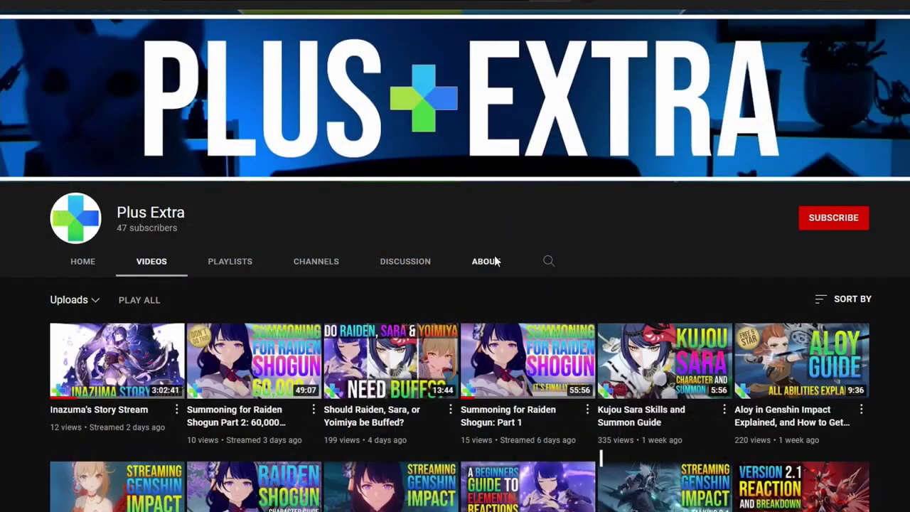
Step: Check the Plus Extra channel's description and join date, and return to its list of videos
left_click(486, 262)
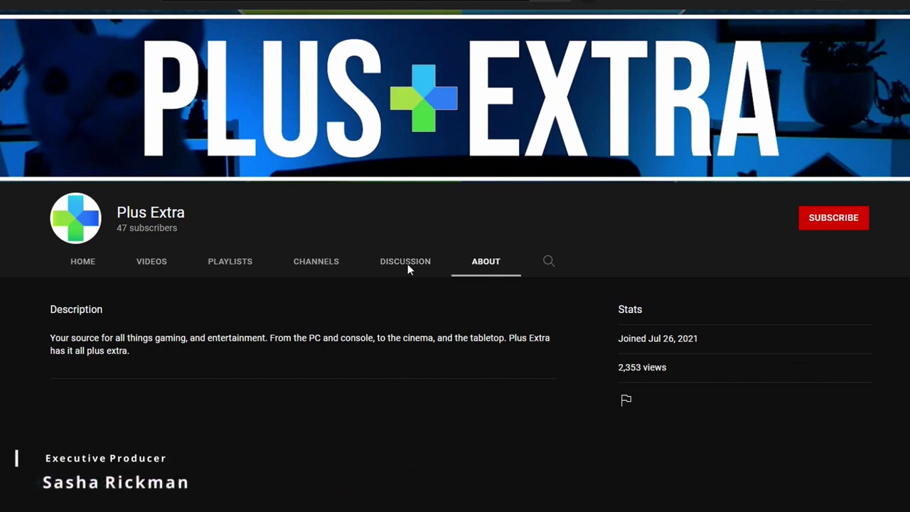
left_click_drag(656, 338, 700, 340)
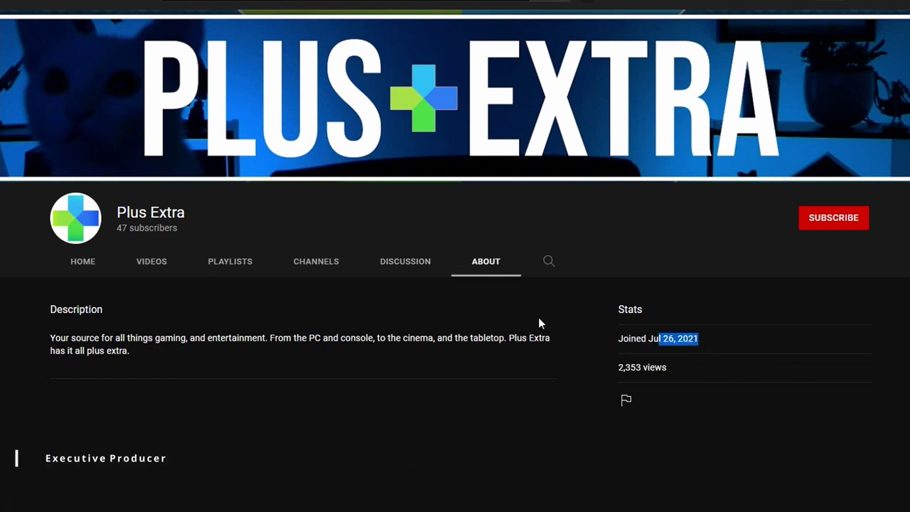
left_click(149, 264)
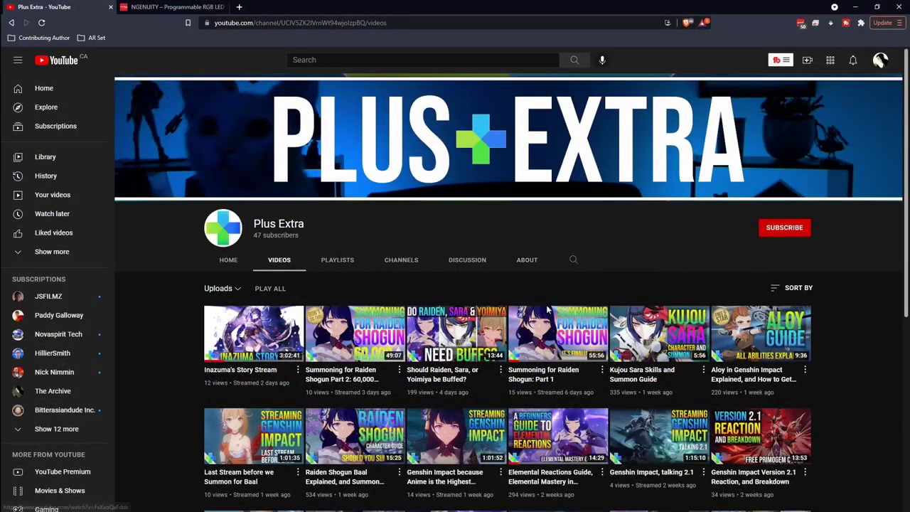
Step: Open the stream "Summoning for Raiden Shogun: Part 1" and play it in short stretches to examine the keyed webcam footage
scroll(609, 309, "down", 2)
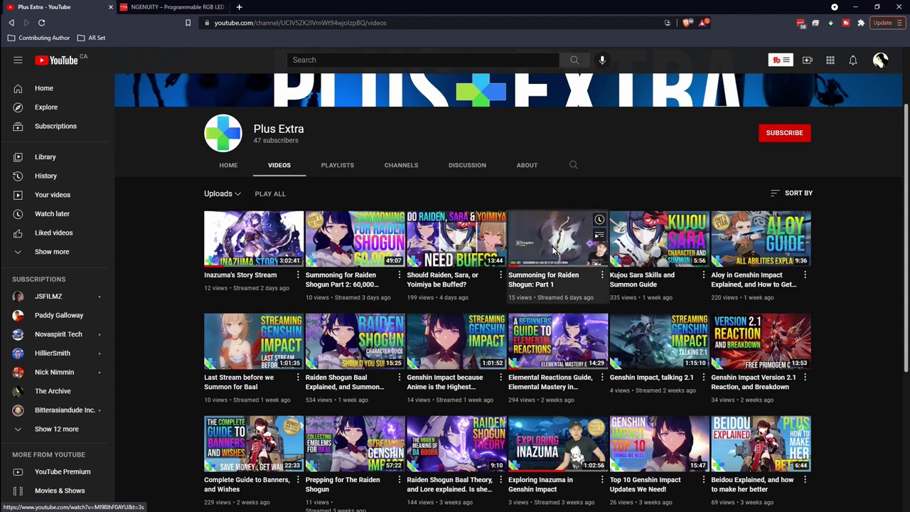
left_click(553, 248)
left_click(319, 254)
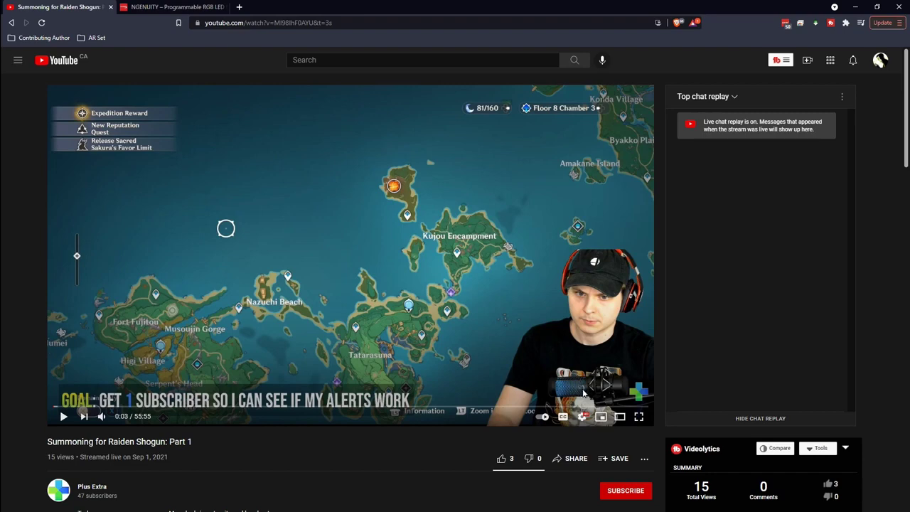
left_click(520, 357)
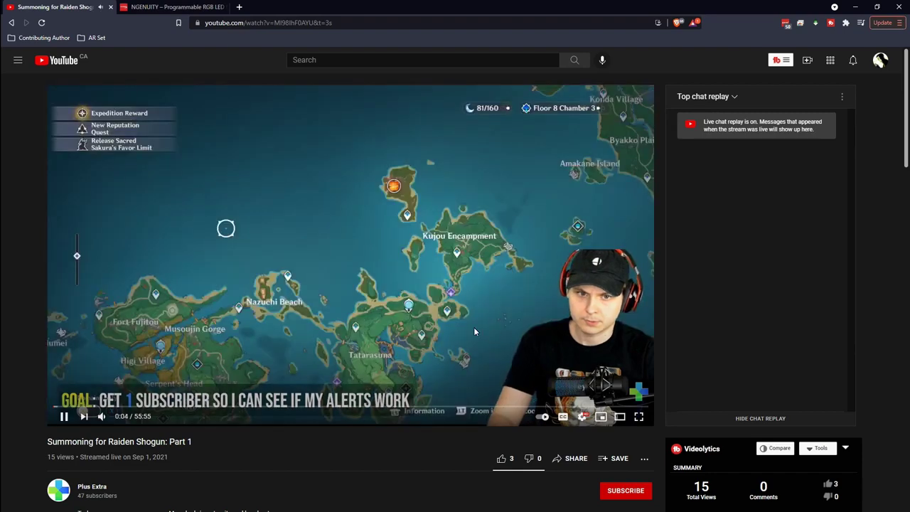
left_click(577, 398)
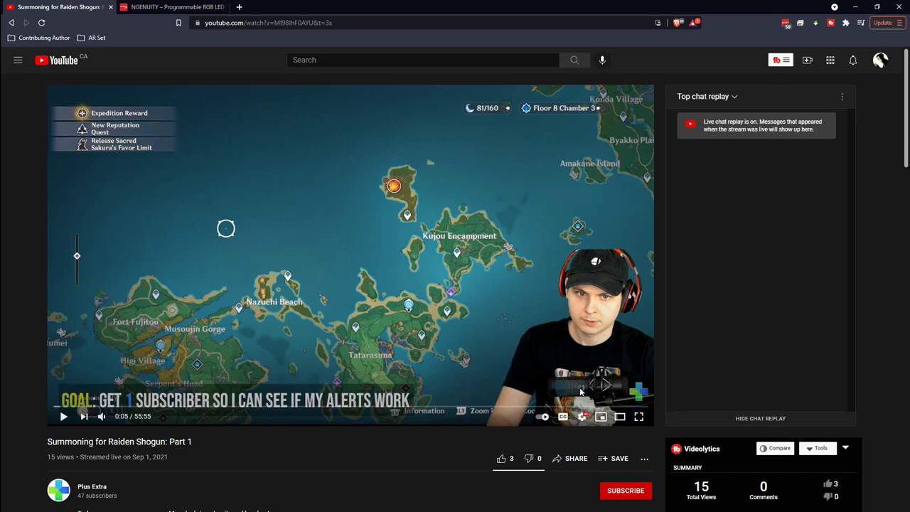
left_click(478, 326)
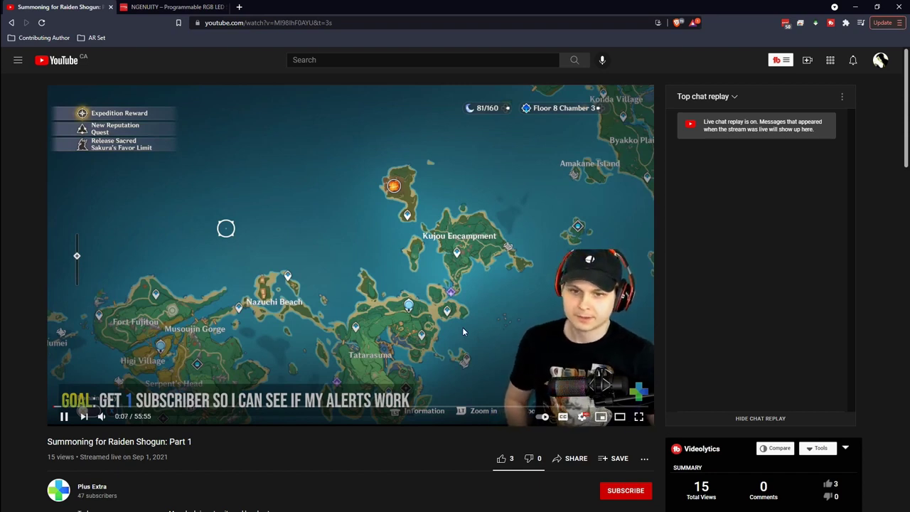
left_click(420, 323)
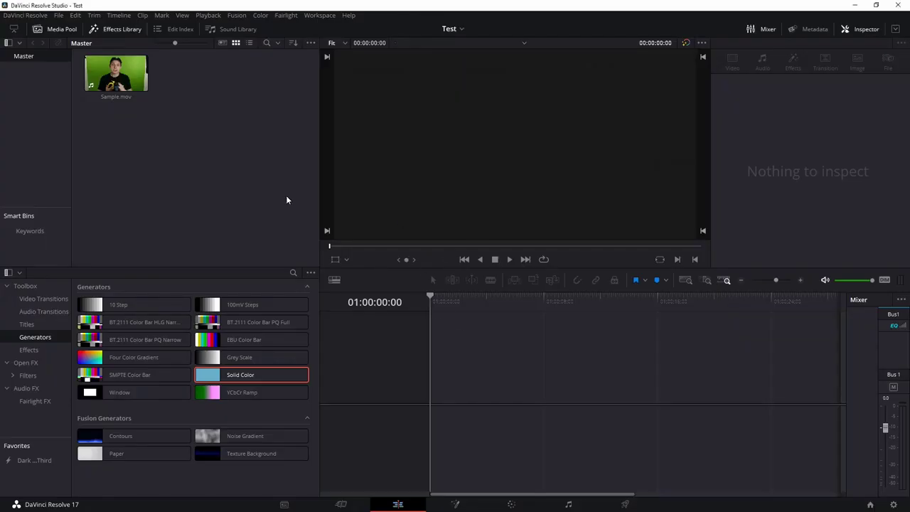
Step: Switch to DaVinci Resolve, place Sample.mov at the start of a new timeline and select the clip
left_click_drag(115, 73, 461, 372)
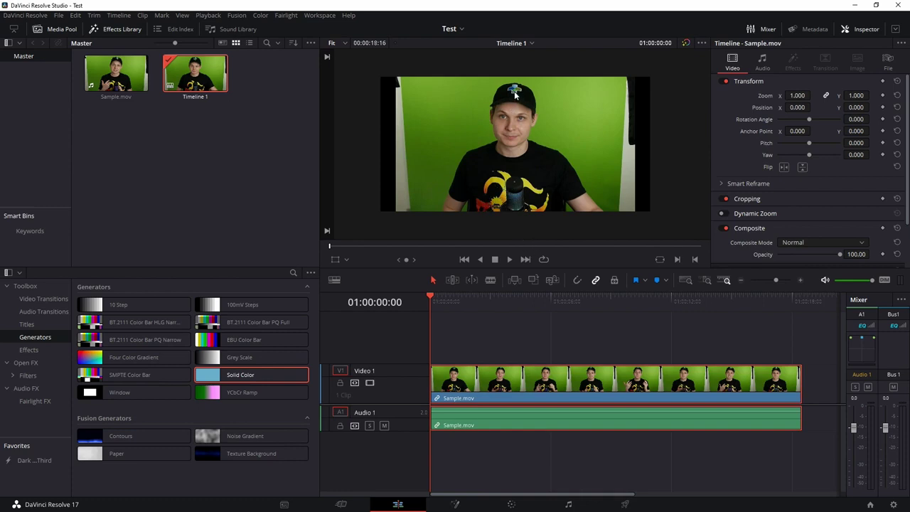
left_click(190, 190)
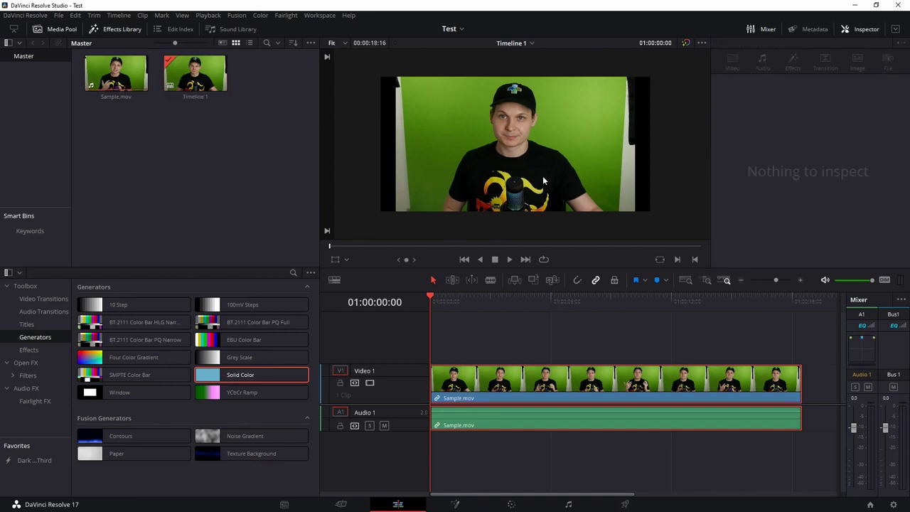
left_click(523, 387)
Step: On the Color page, set the qualifier to 3D and sample the green screen with strokes on both sides of the subject
left_click(511, 504)
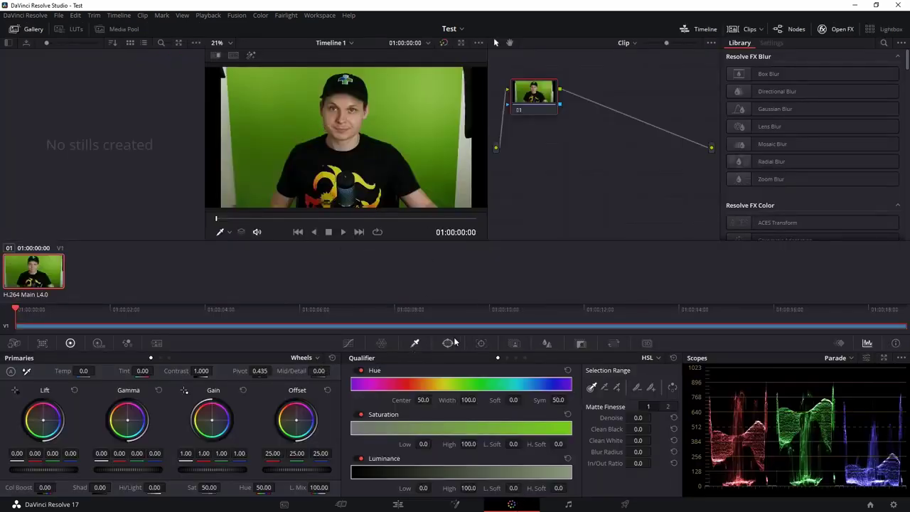
left_click(646, 357)
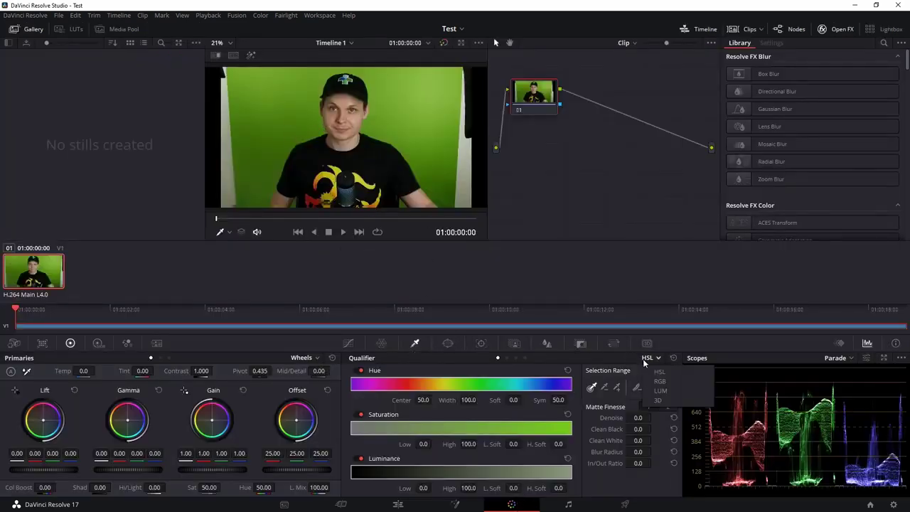
left_click(657, 402)
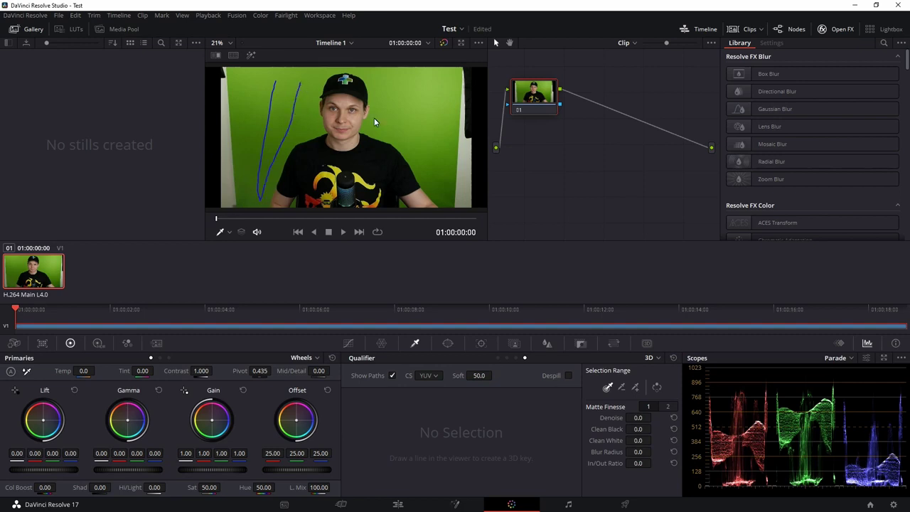
left_click_drag(375, 123, 403, 86)
mouse_move(432, 157)
left_mouse_down()
mouse_move(437, 105)
mouse_move(416, 91)
left_mouse_up()
Step: Add an alpha output to the node graph, connect the node's key to it, and invert the qualifier selection
right_click(636, 159)
left_click(676, 195)
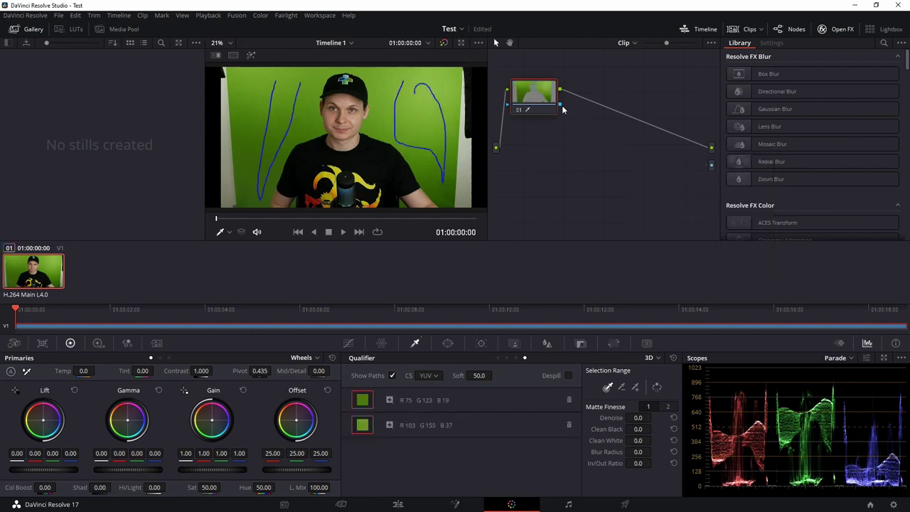
left_click(656, 386)
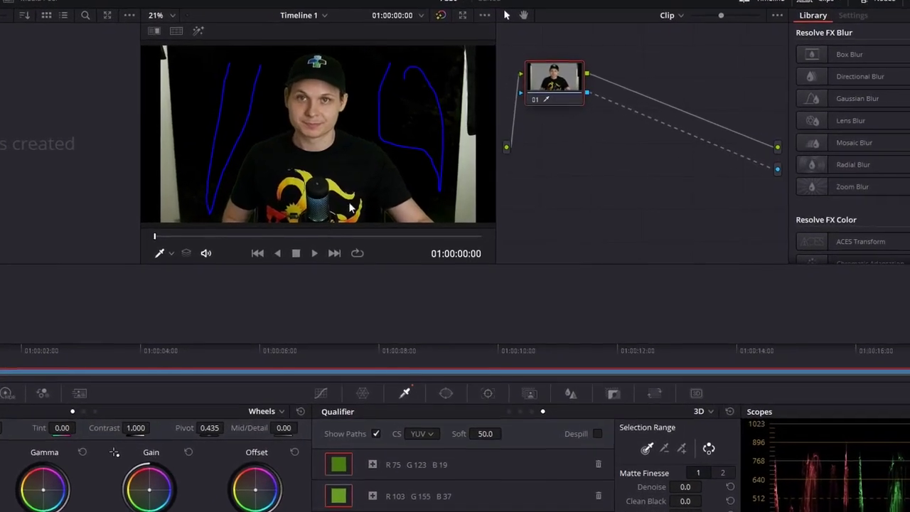
Step: Turn the 3D qualifier's Despill on and off repeatedly to compare the green spill on the subject
left_click(620, 475)
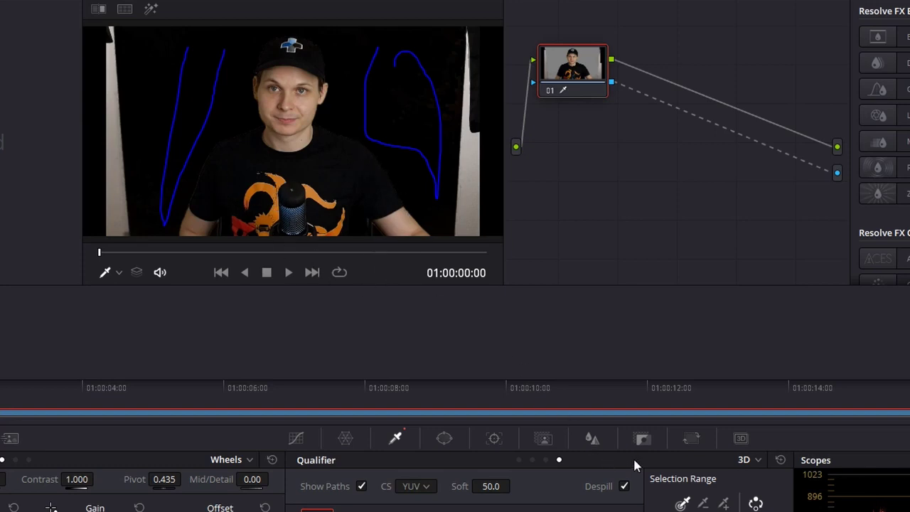
left_click(624, 487)
left_click(624, 488)
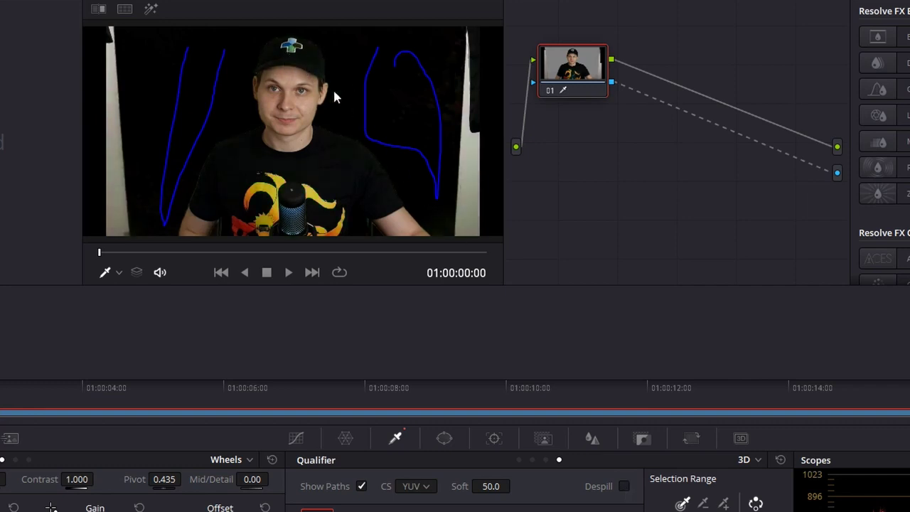
left_click(625, 487)
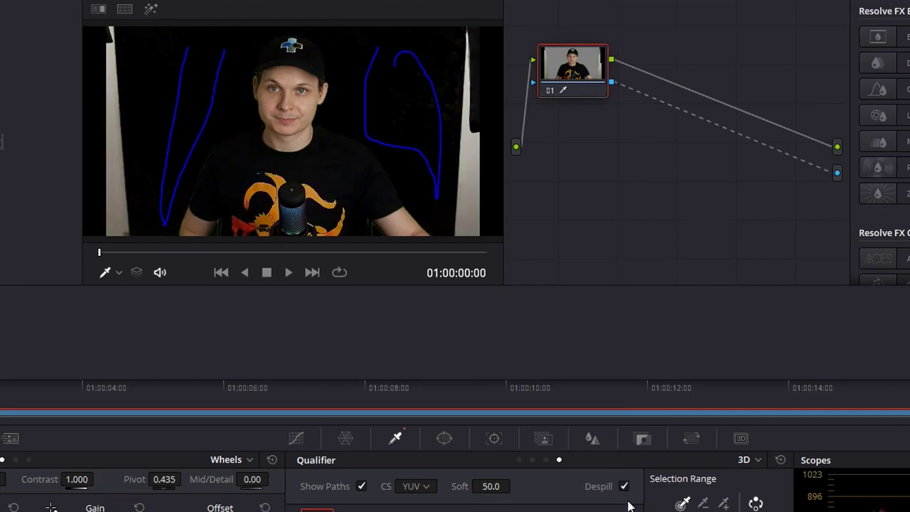
left_click(623, 486)
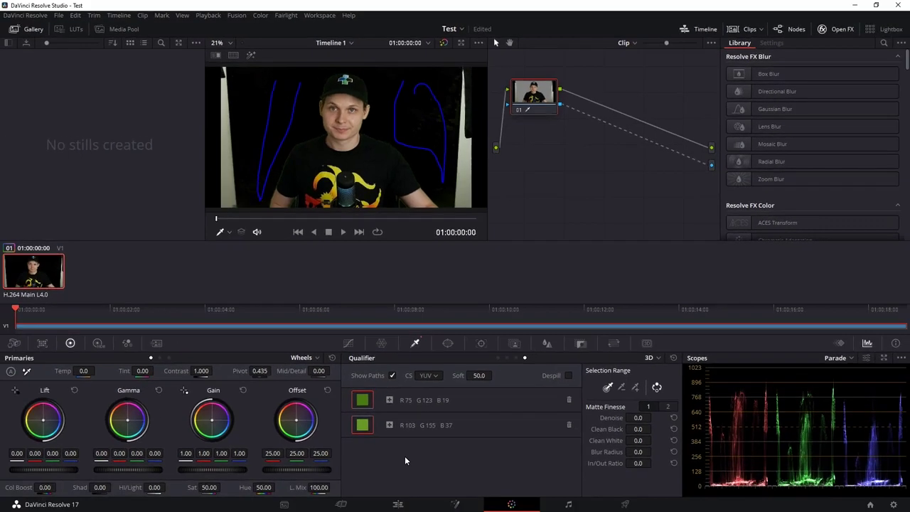
Step: Return to the Edit page and delete the keyed Sample.mov clip from the timeline
left_click(398, 504)
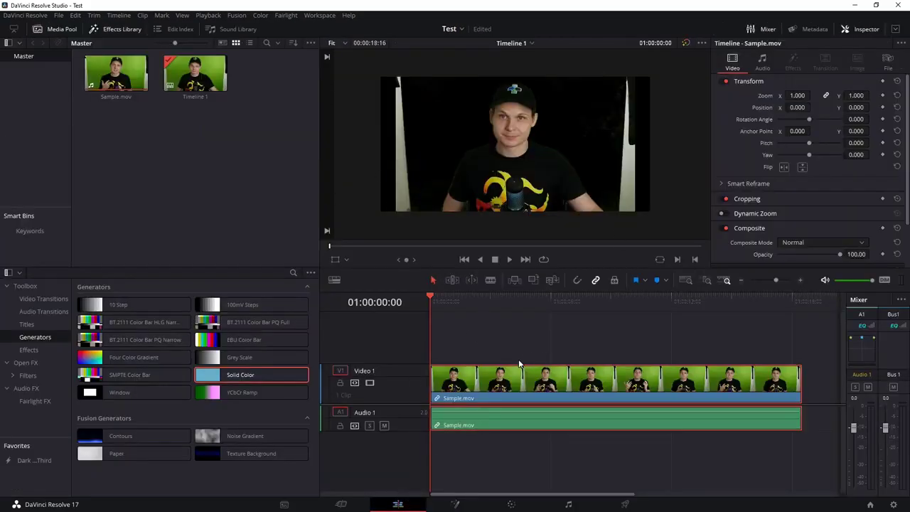
key("Delete")
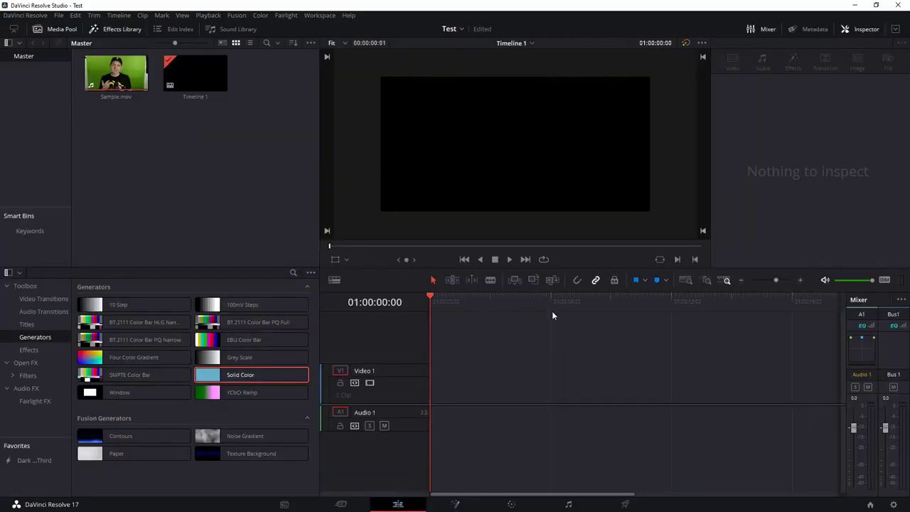
Step: Switch to the browser and bring up the introduction and download section of the HyperX NGENUITY page
key("alt+Tab")
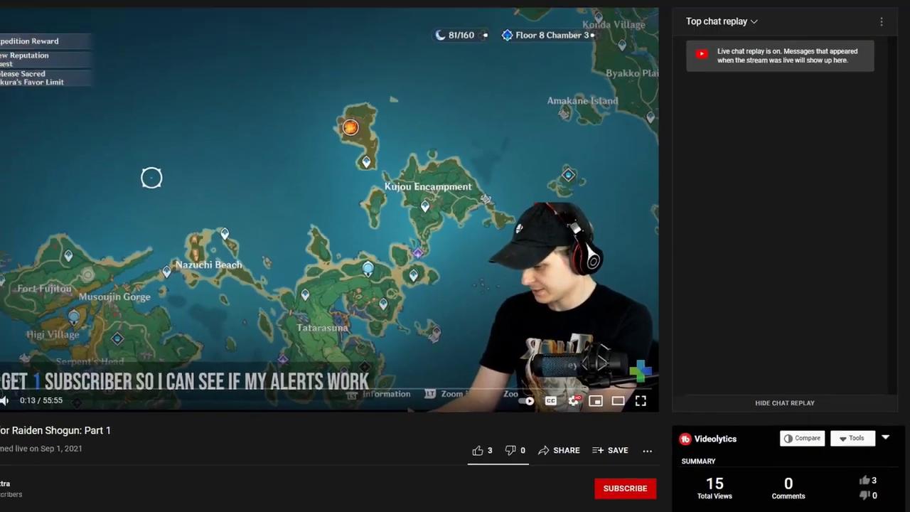
left_click(192, 10)
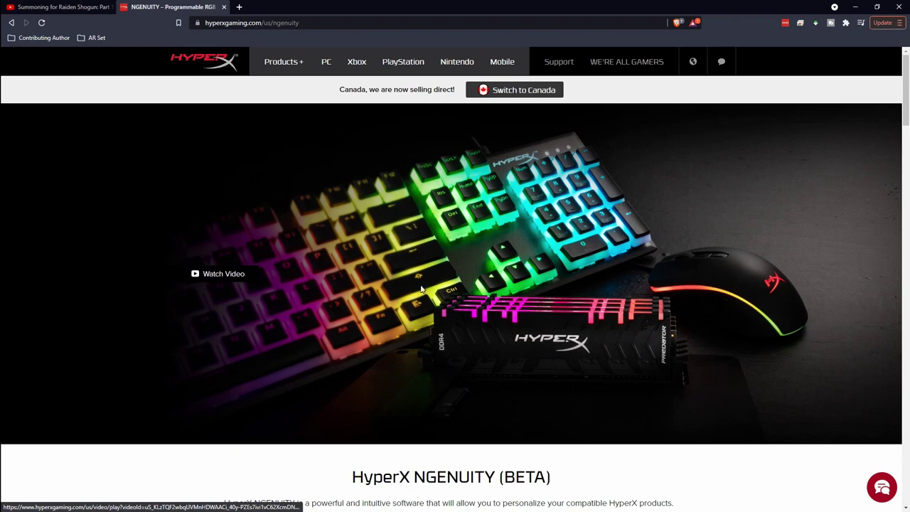
scroll(440, 257, "down", 3)
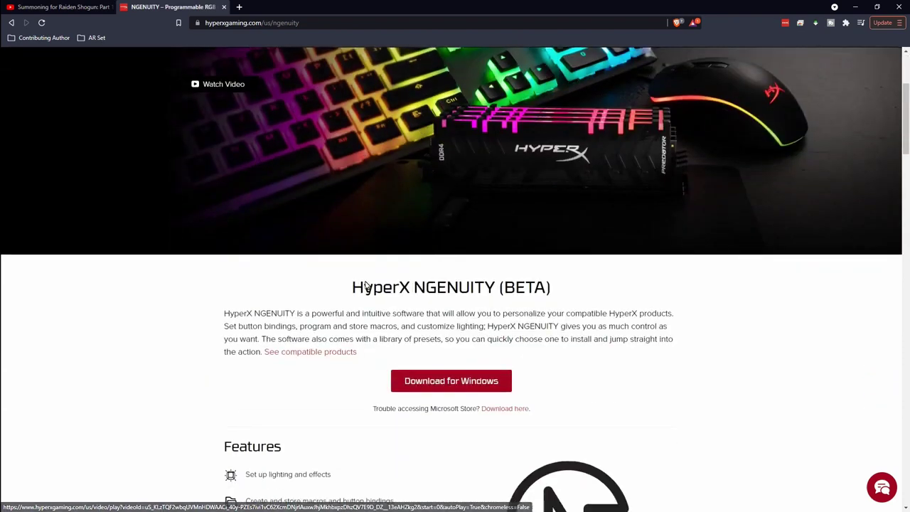
left_click_drag(411, 291, 497, 293)
left_click(410, 339)
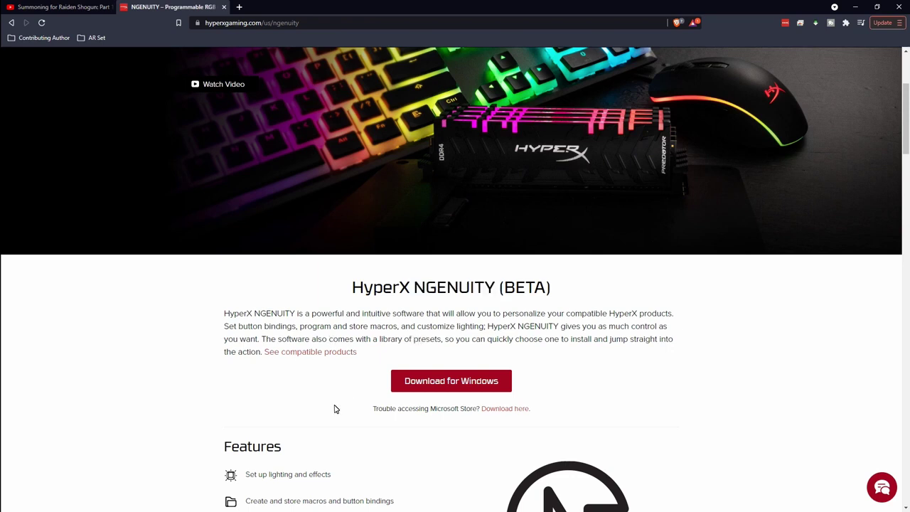
scroll(403, 402, "down", 3)
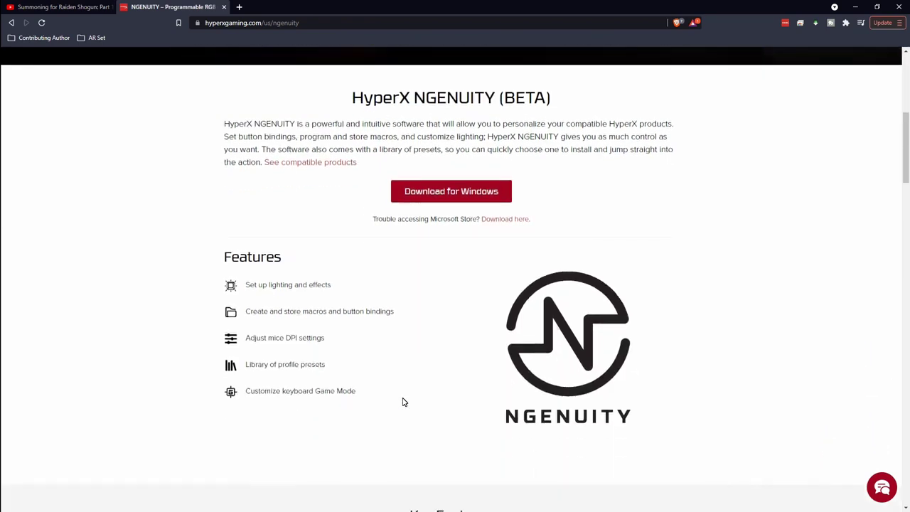
Step: Read the NGENUITY description, covering product personalization, button bindings, macros, lighting control and presets
left_click_drag(224, 125, 683, 130)
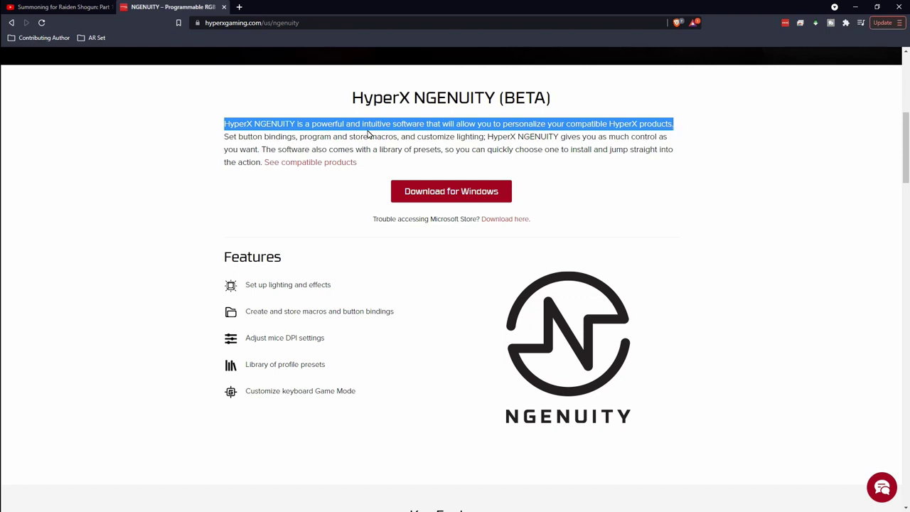
left_click_drag(253, 135, 395, 141)
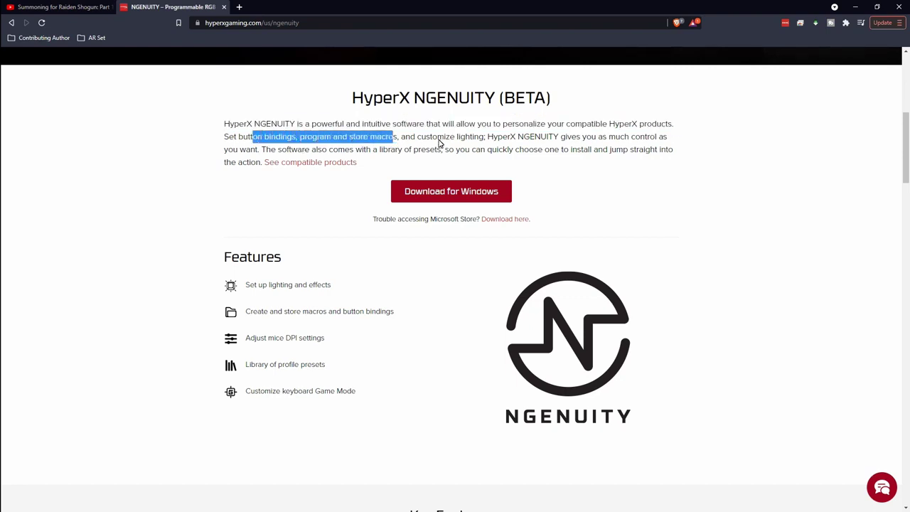
left_click(439, 142)
left_click_drag(554, 138, 658, 138)
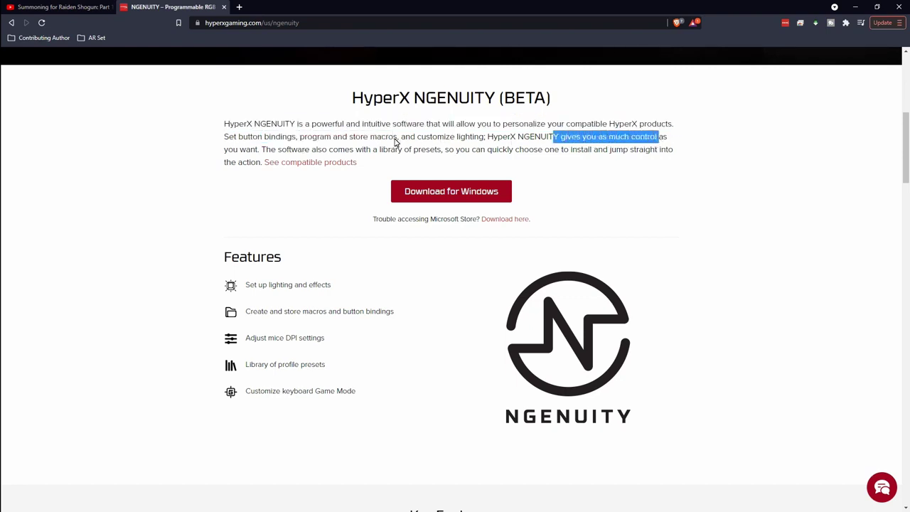
double_click(265, 149)
left_click(192, 201)
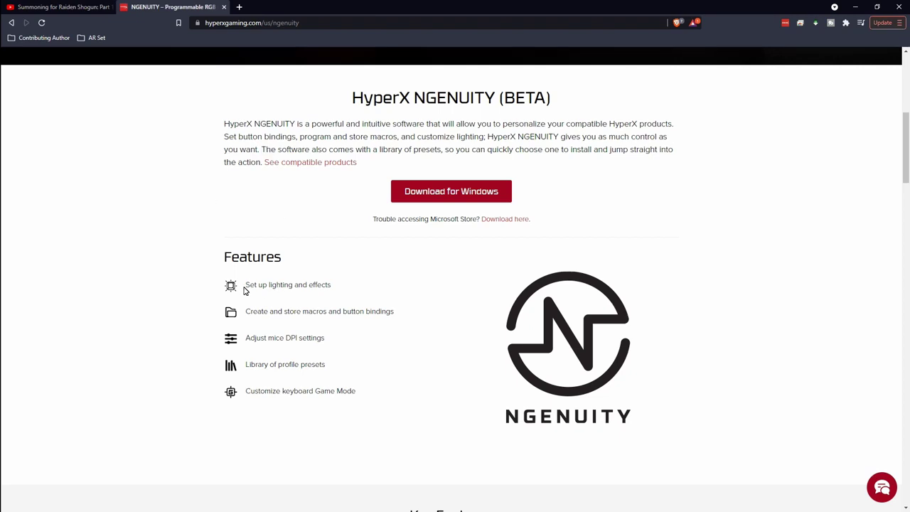
Step: Examine the NGENUITY feature list and the lighting and macro sections, and return to the page's beginning
left_click_drag(244, 290, 373, 291)
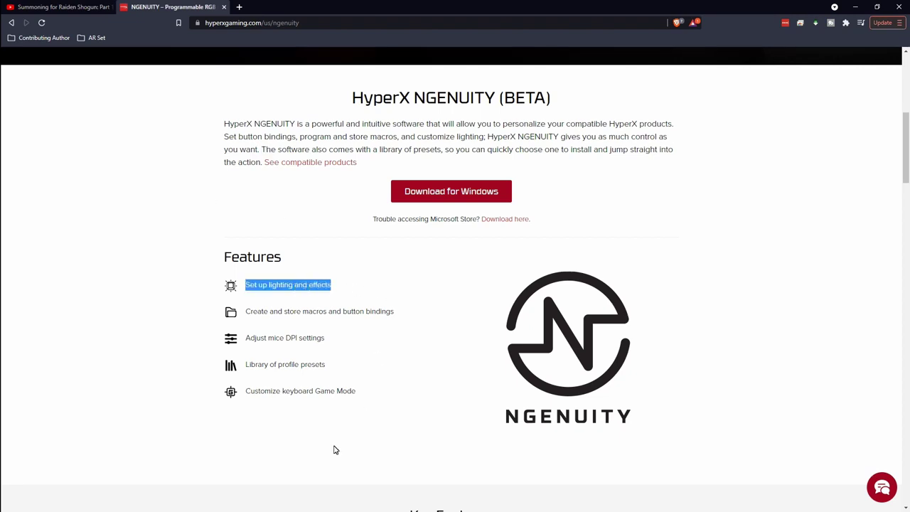
scroll(336, 449, "down", 9)
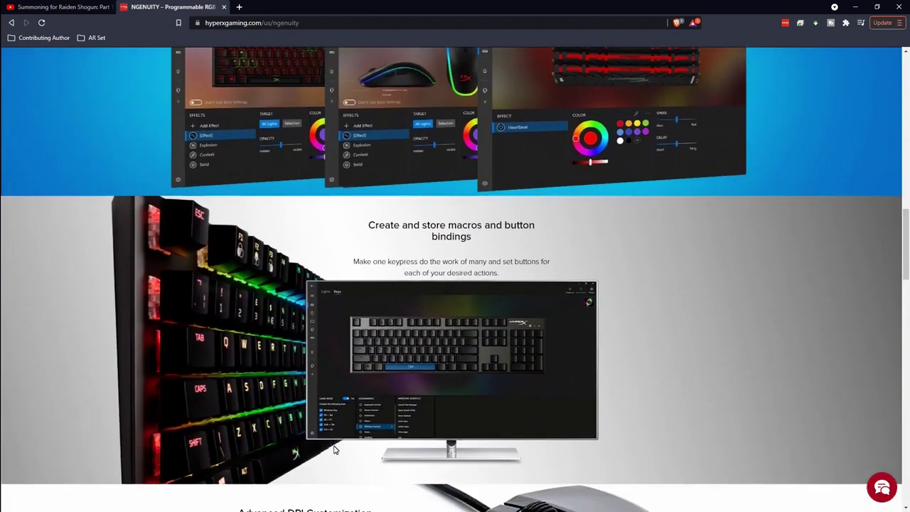
scroll(335, 449, "up", 3)
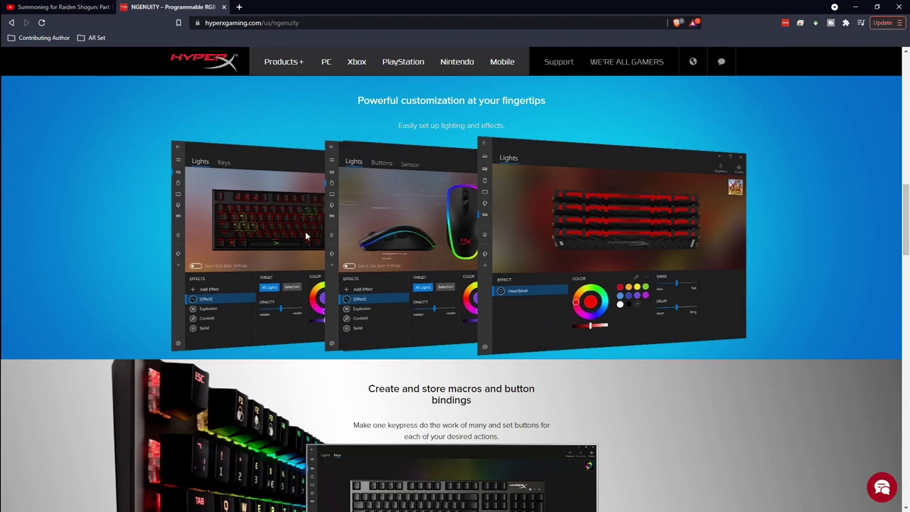
scroll(313, 245, "up", 10)
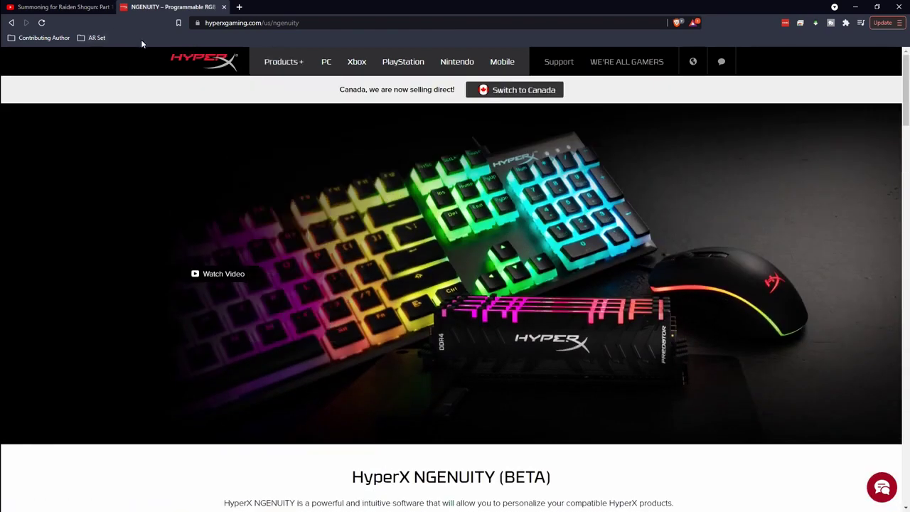
Step: Show the Raiden Shogun stream video, return to DaVinci Resolve, and place Sample.mov at the start of the timeline on Video 1
left_click(60, 7)
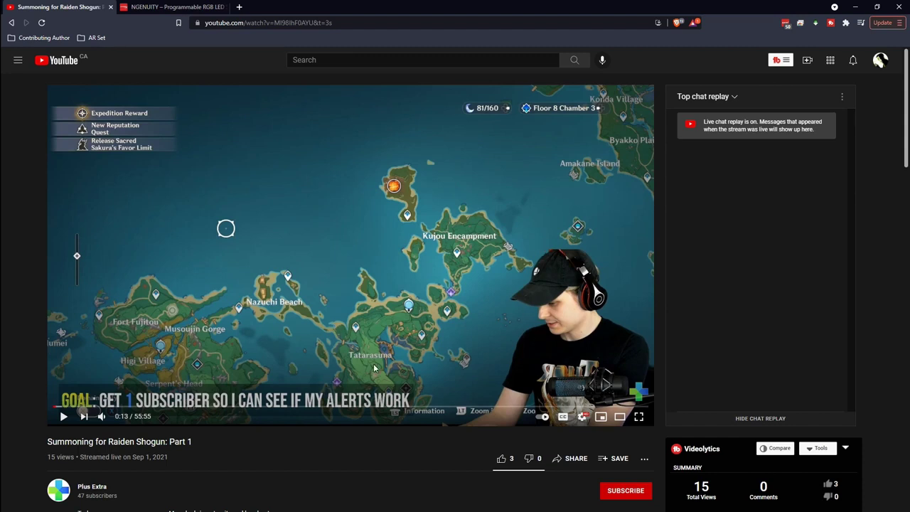
key("alt+Tab")
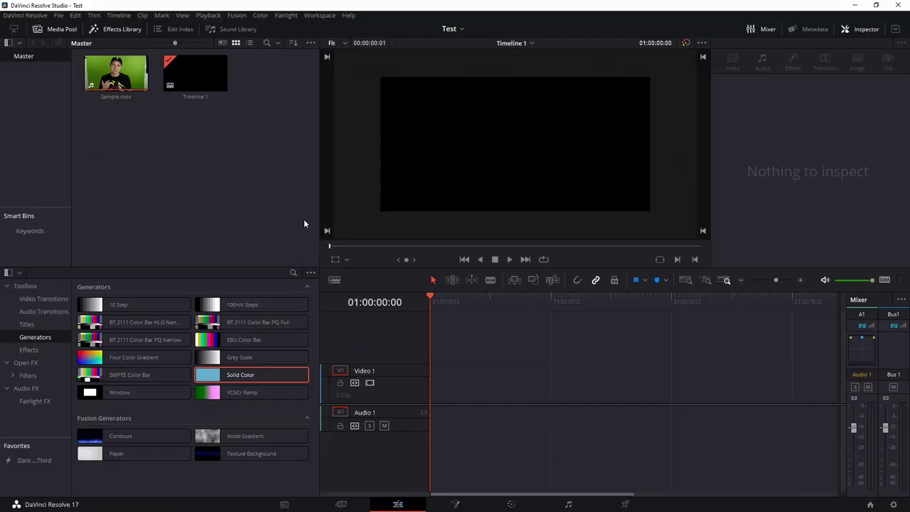
left_click_drag(154, 104, 504, 388)
left_click_drag(120, 78, 458, 386)
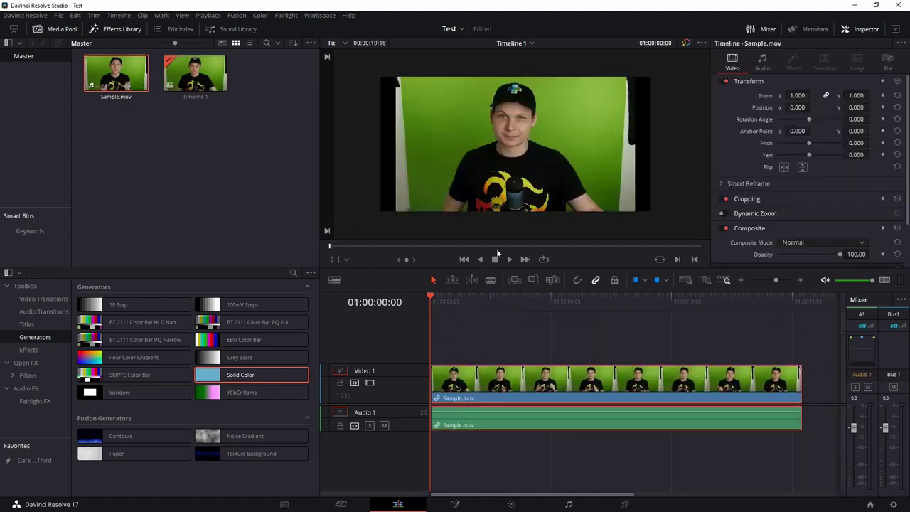
Step: Unlink the Sample.mov clip's audio from its video and delete the audio clip from Audio 1
right_click(472, 382)
left_click(497, 377)
left_click(505, 429)
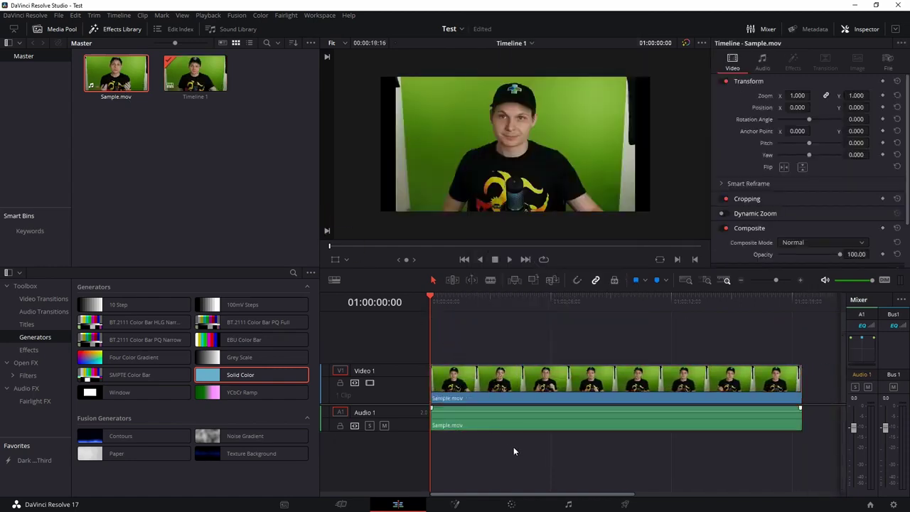
key("Delete")
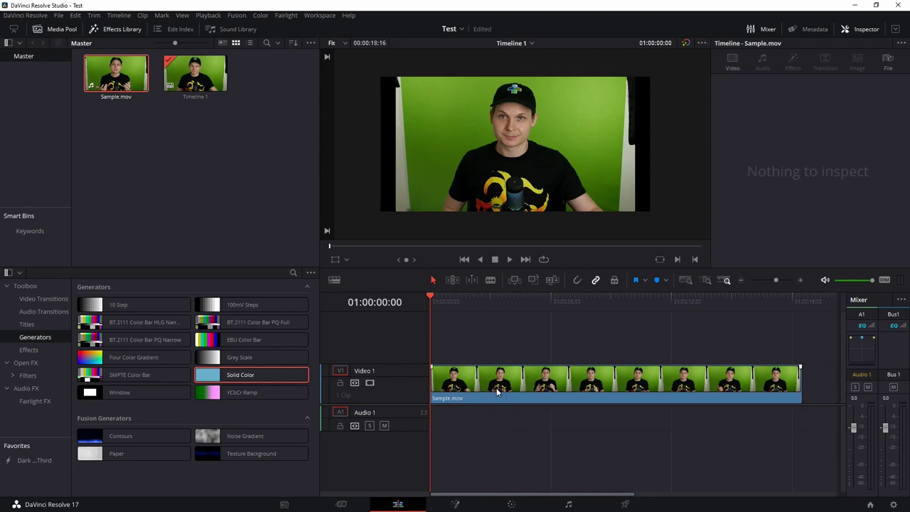
Step: Scrub the Sample.mov footage on the timeline and take a brief look at the Color page
left_click_drag(487, 305, 510, 307)
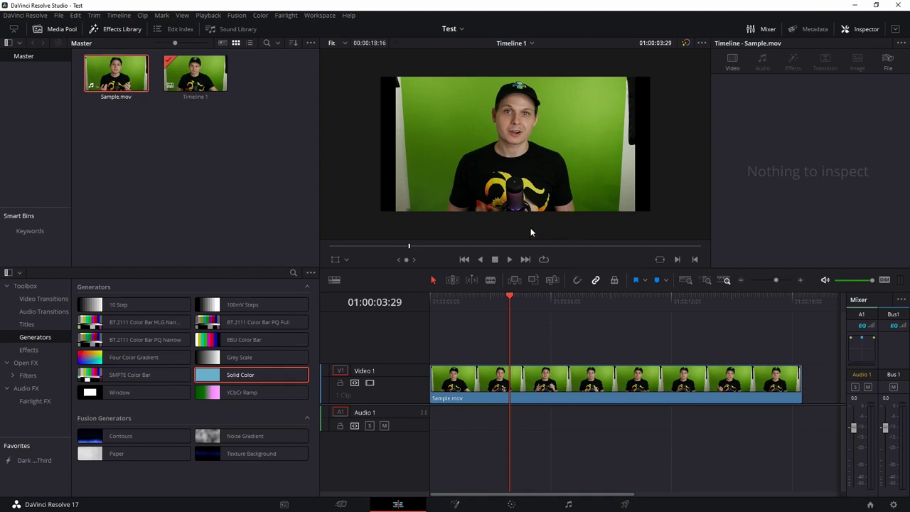
left_click_drag(523, 303, 467, 296)
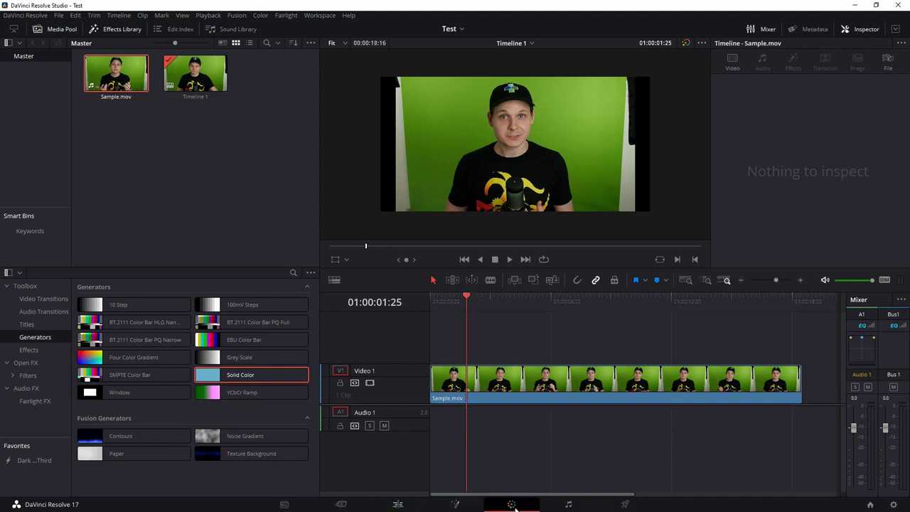
left_click(513, 504)
left_click(400, 504)
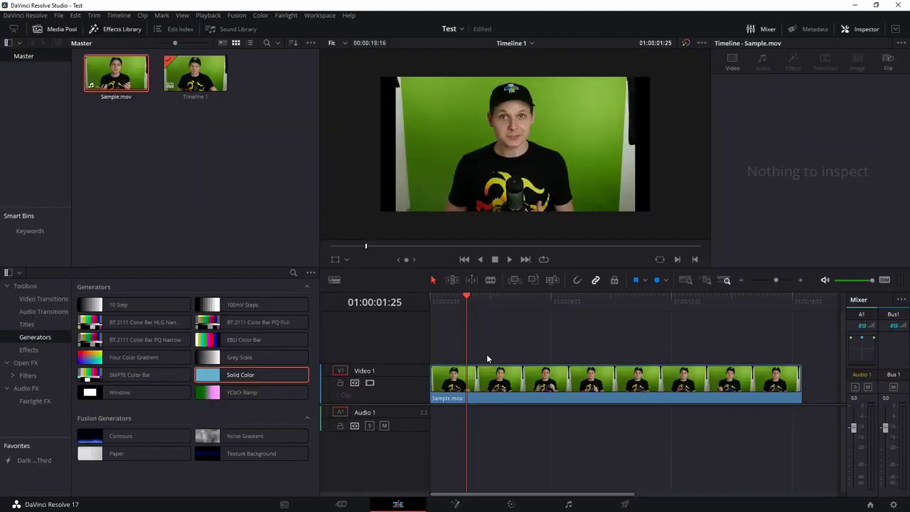
Step: Duplicate the Sample.mov clip onto Video 2 directly above the original, save the project and return the playhead to the start
left_click(522, 386)
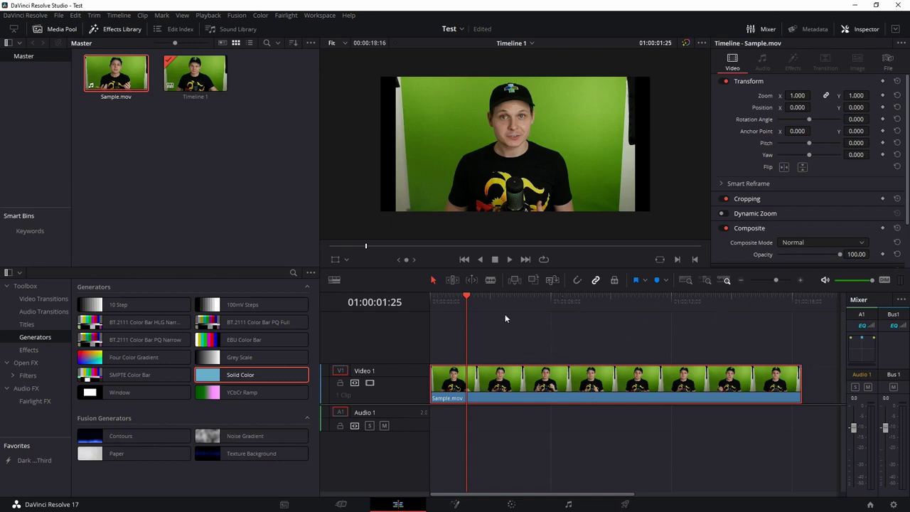
left_click_drag(484, 389, 455, 356)
left_click(469, 299)
key("Home")
key("ctrl+v")
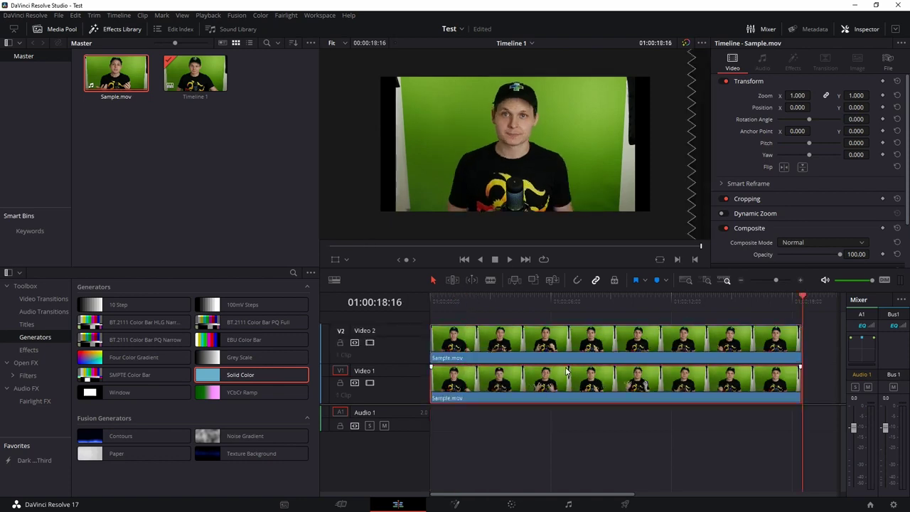
key("ctrl+s")
key("Home")
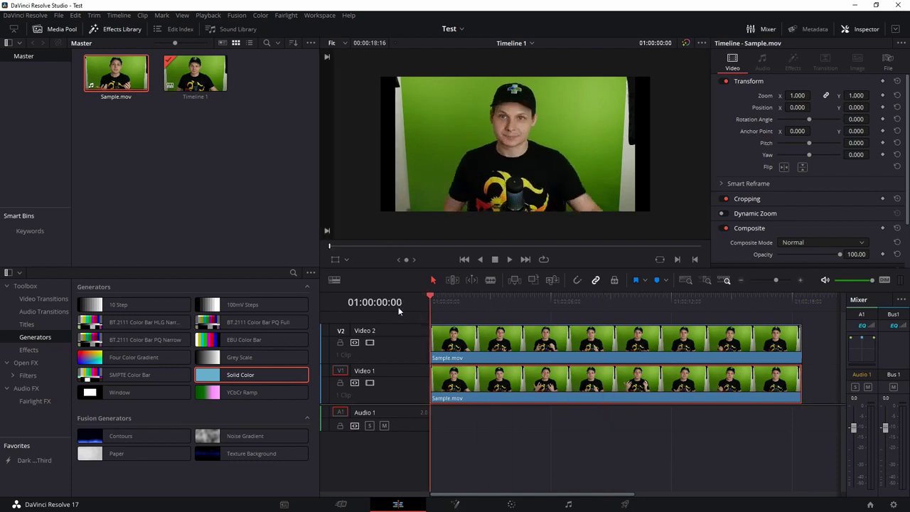
Step: Disable the Video 2 track and select the Video 1 clip with the playhead at 01:00:02:14
left_click(367, 342)
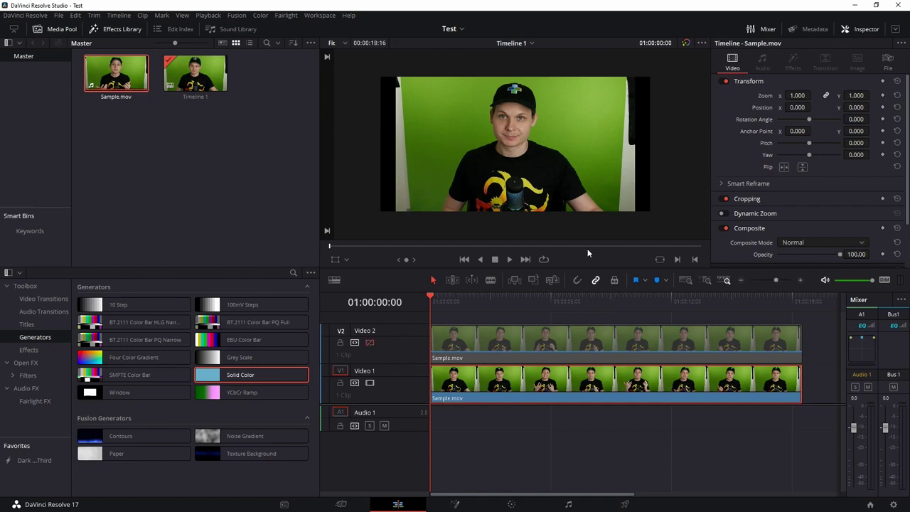
left_click(483, 302)
left_click_drag(515, 300, 480, 301)
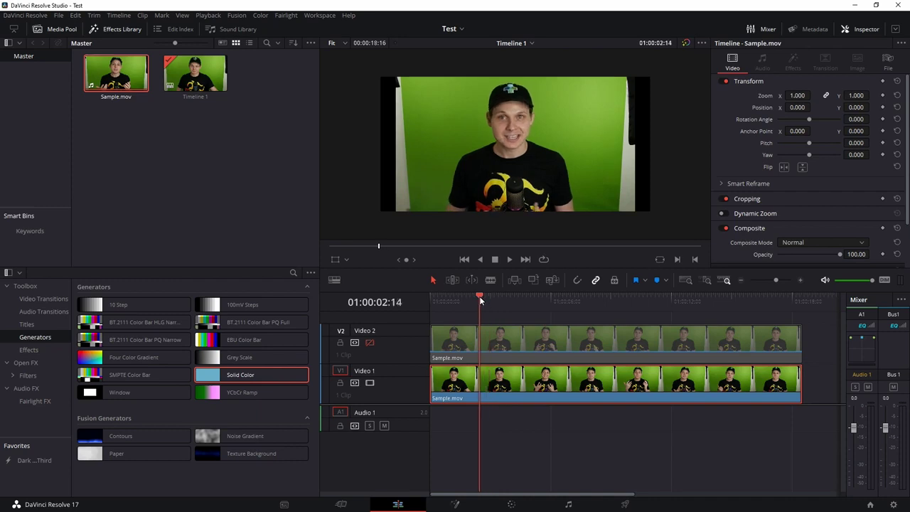
left_click(497, 385)
left_click(370, 343)
left_click(370, 342)
Step: On the Color page, switch the qualifier to 3D and draw strokes over the green backdrop on both sides of the presenter
left_click(511, 504)
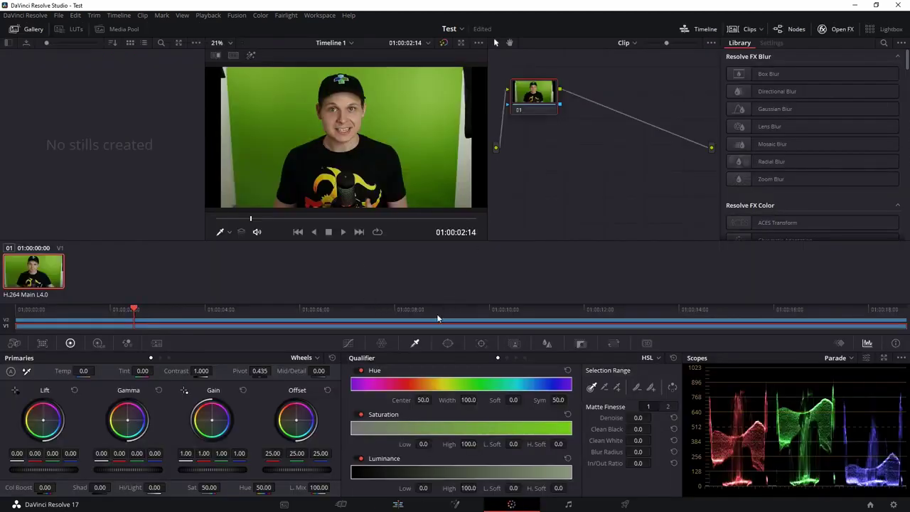
left_click(646, 357)
left_click(653, 397)
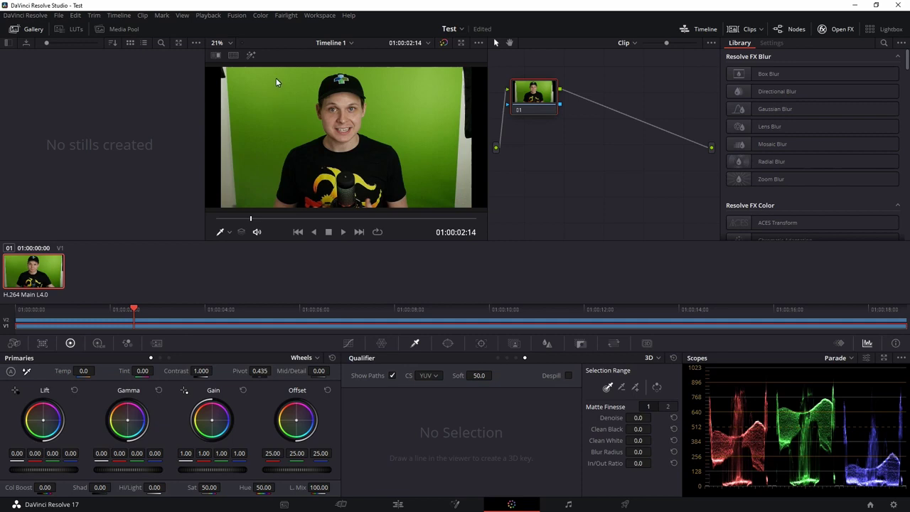
left_click_drag(289, 91, 290, 84)
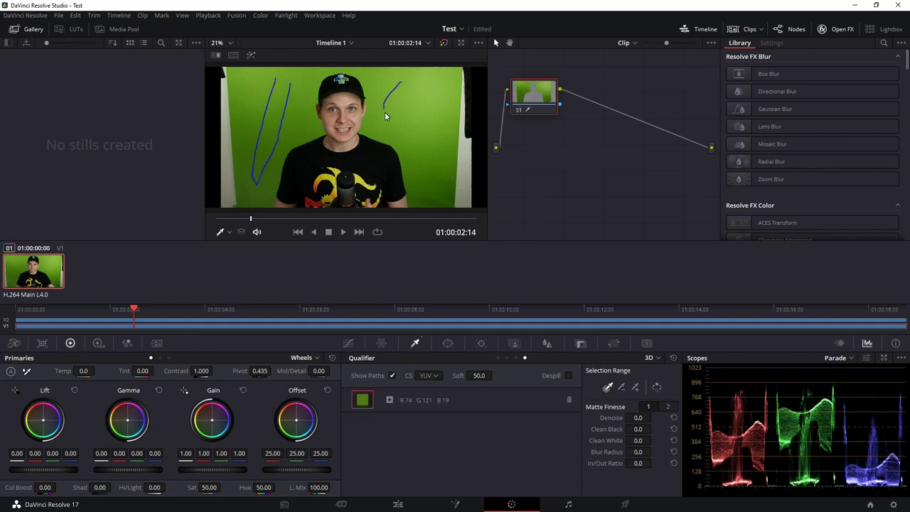
mouse_move(429, 191)
left_mouse_down()
mouse_move(436, 95)
mouse_move(421, 86)
mouse_move(425, 143)
mouse_move(412, 115)
mouse_move(415, 141)
left_mouse_up()
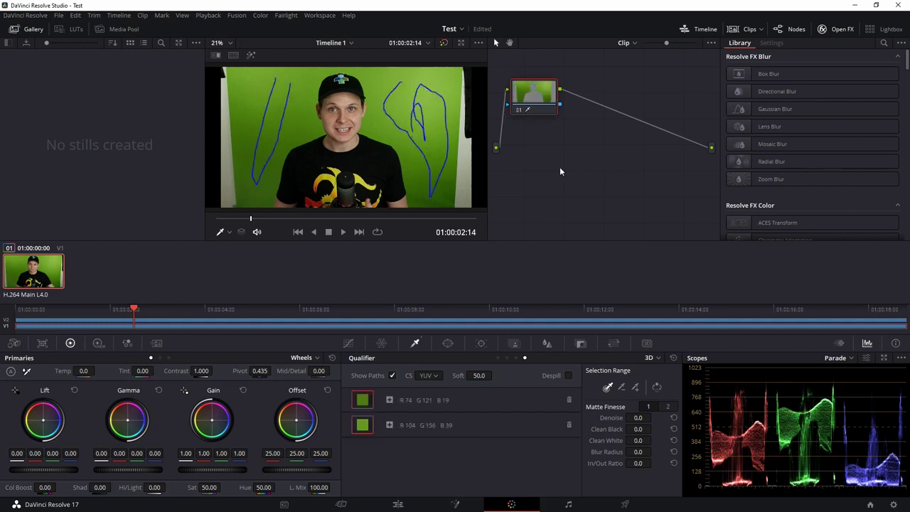
Step: Invert the qualifier's selection, add an alpha output to the node graph and connect node 01's key output to it
right_click(617, 169)
left_click(675, 208)
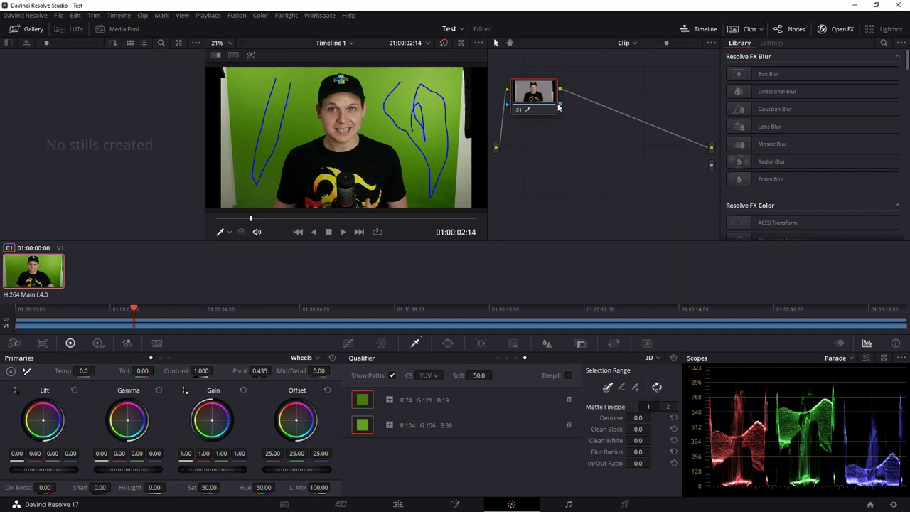
left_click_drag(642, 143, 711, 165)
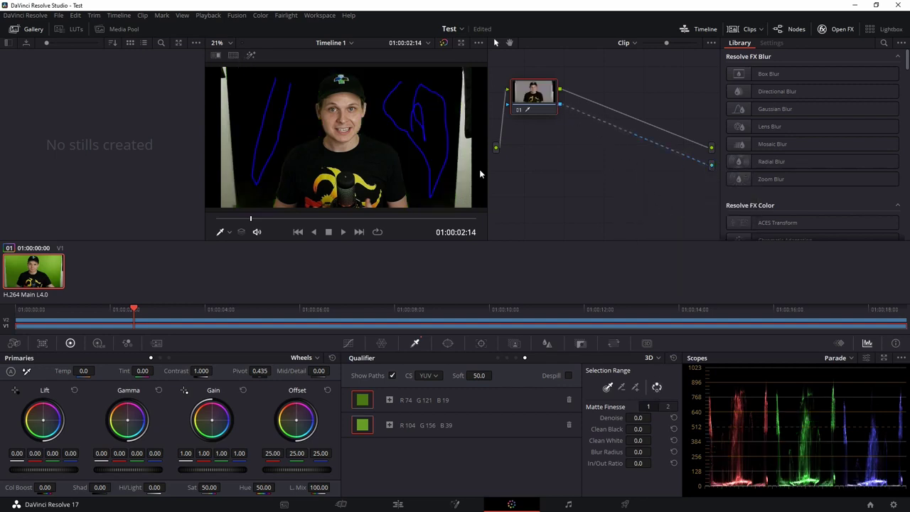
Step: Add qualifier strokes over the backdrop's lower corners and beside the presenter's head, and enable Despill
scroll(250, 193, "up", 2)
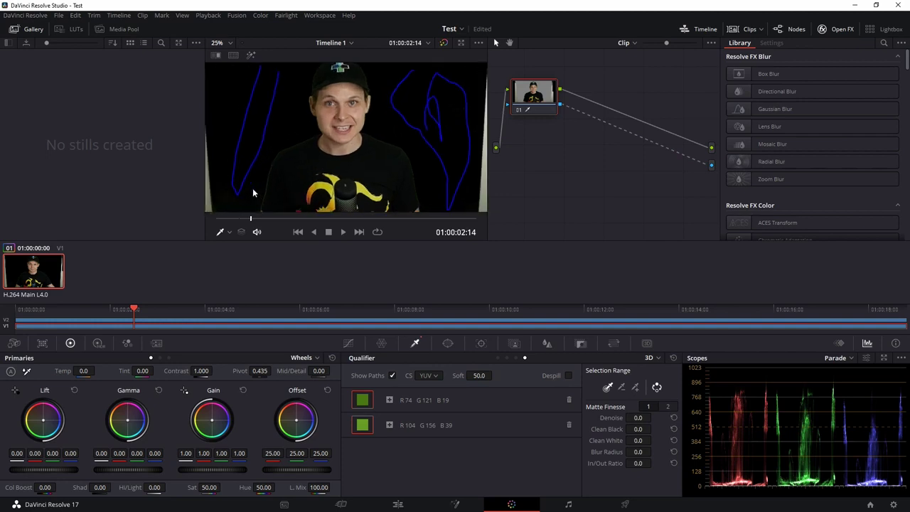
mouse_move(248, 182)
left_mouse_down()
mouse_move(273, 145)
mouse_move(307, 141)
mouse_move(296, 157)
left_mouse_up()
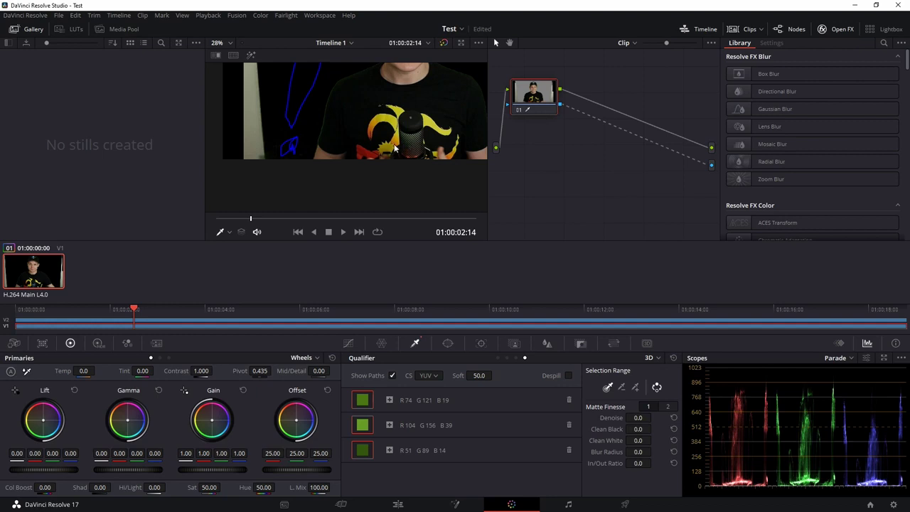
left_click_drag(394, 148, 284, 164)
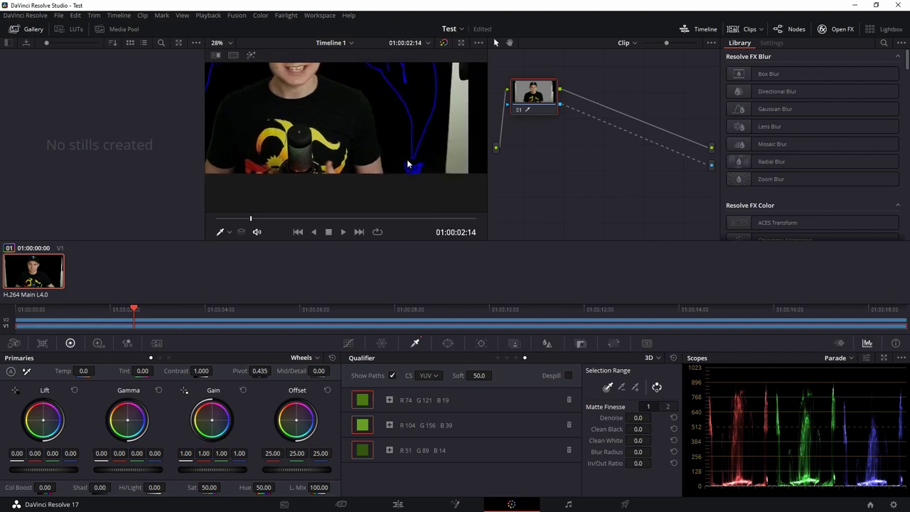
left_click(407, 163)
scroll(384, 135, "down", 2)
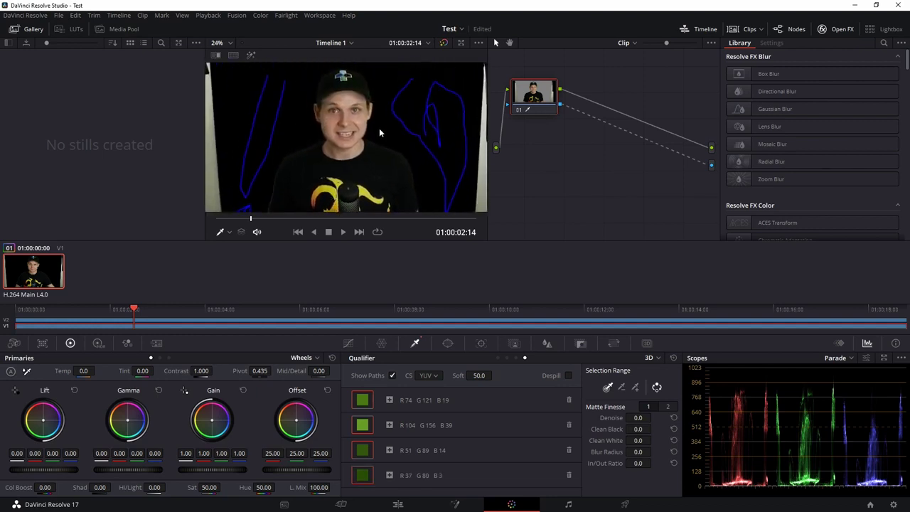
scroll(392, 184, "down", 1)
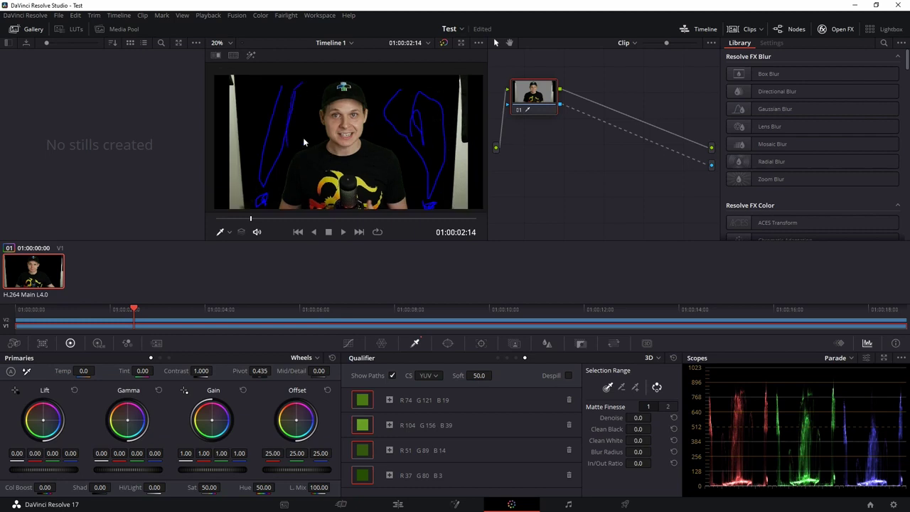
left_click(306, 143)
left_click(568, 375)
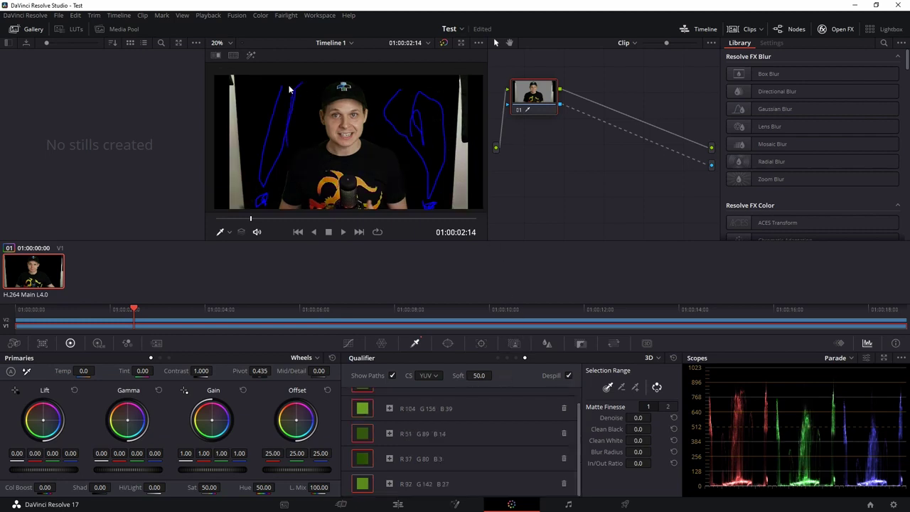
scroll(349, 161, "down", 2)
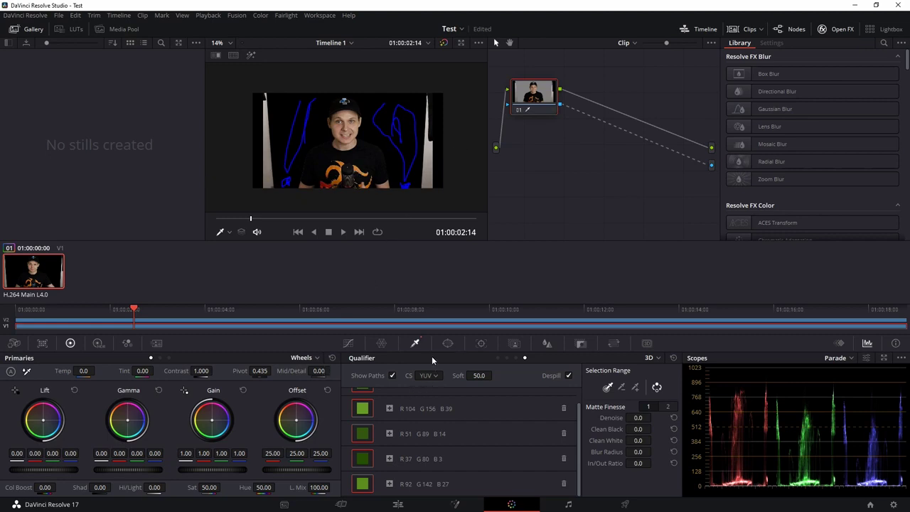
Step: Add a linear window to the node and shape its four corners around the presenter to exclude the backdrop's outer edges
left_click(447, 344)
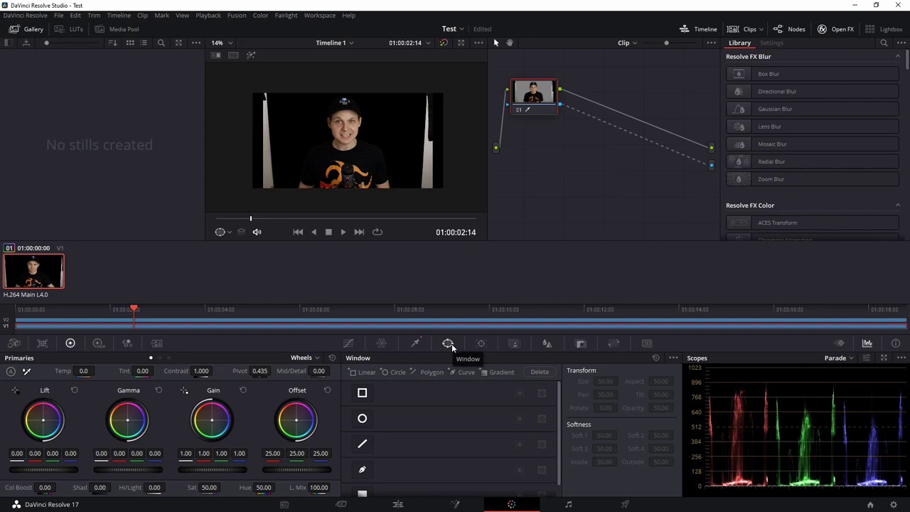
left_click(365, 393)
left_click_drag(350, 143, 281, 203)
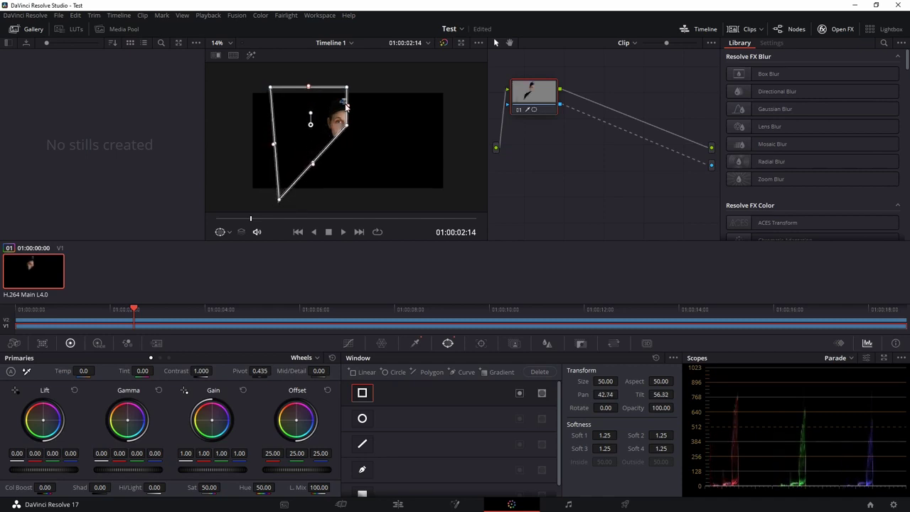
left_click_drag(350, 109, 419, 198)
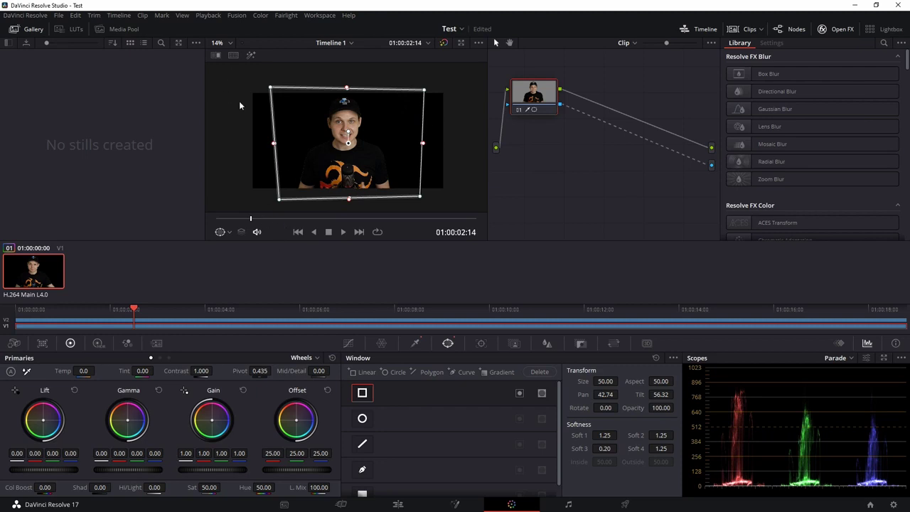
Step: On the Edit page, move both Sample.mov clips up one track and place a Solid Color generator on Video 1 beneath them
left_click(396, 503)
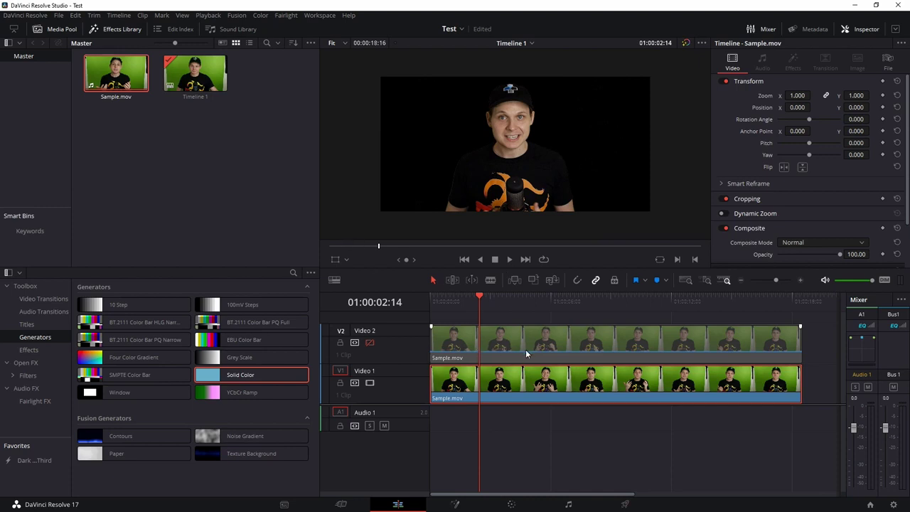
left_click_drag(806, 332, 707, 394)
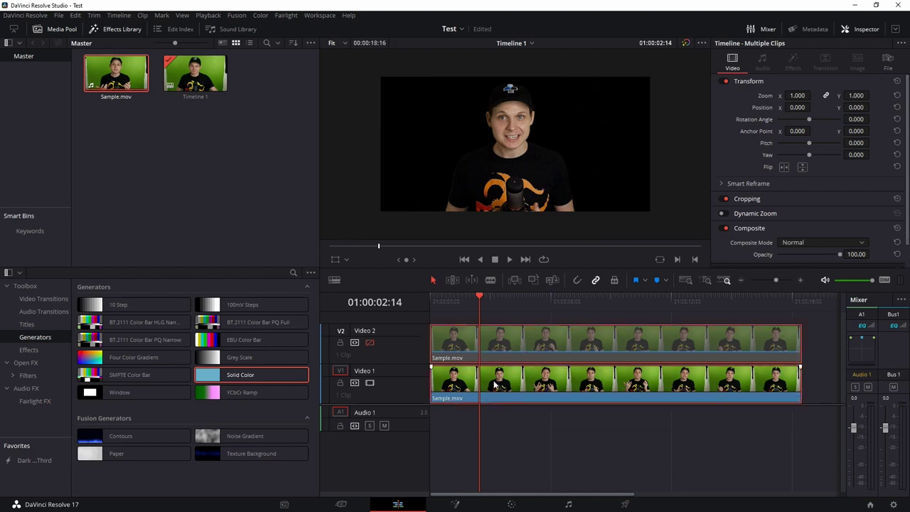
left_click_drag(496, 385, 462, 350)
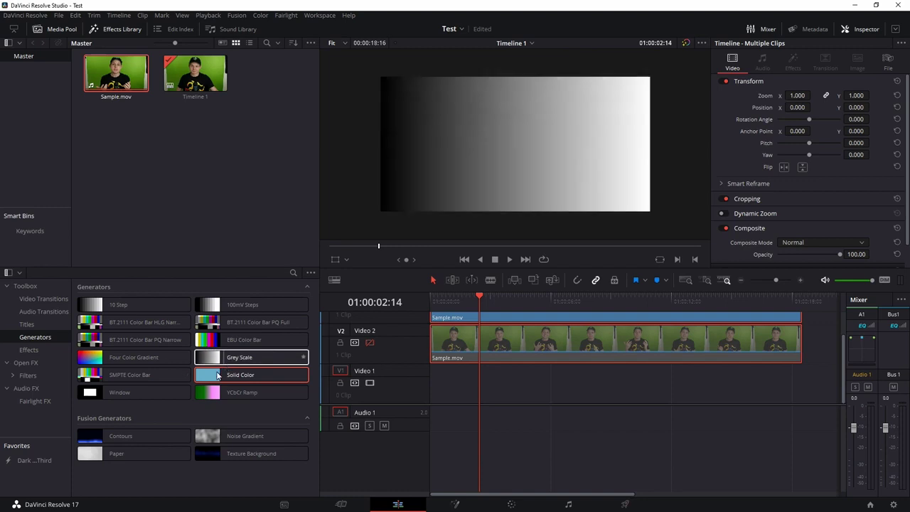
left_click_drag(238, 381, 420, 381)
left_click(487, 387)
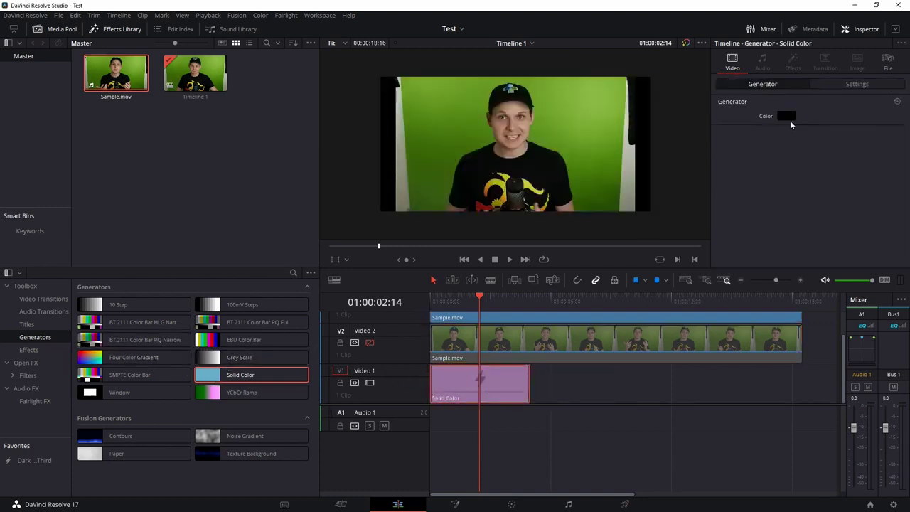
Step: Set the Solid Color generator to white, and show the keyed clip by enabling Video 2 and disabling Video 3
left_click(790, 117)
left_click_drag(557, 252, 557, 165)
left_click(556, 340)
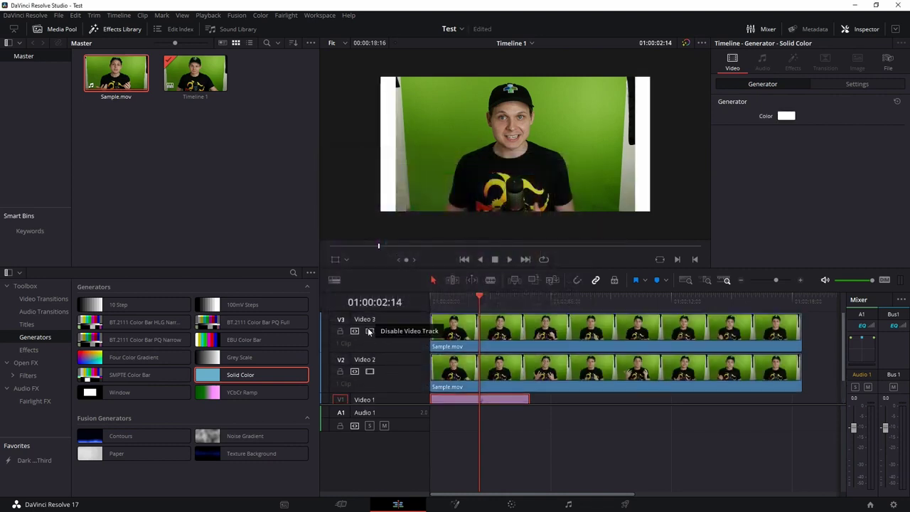
left_click(368, 332)
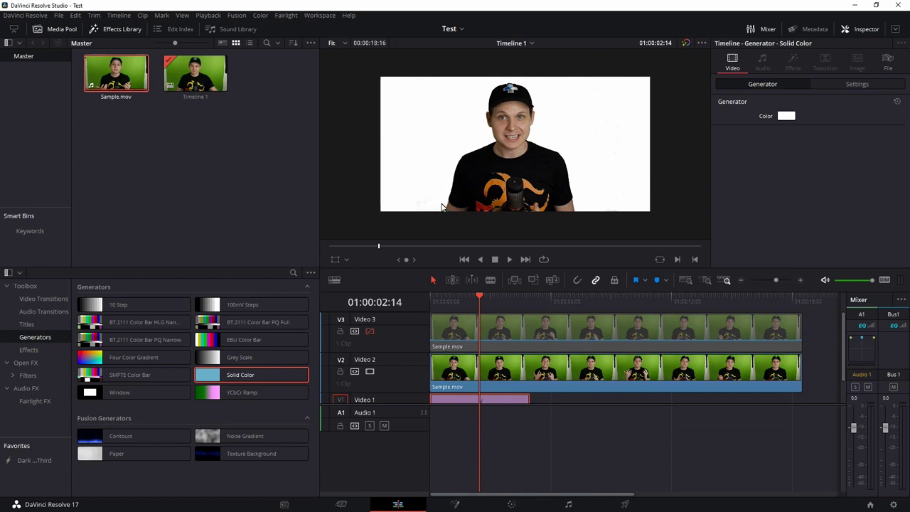
Step: On the Color page, set the Qualifier's Clean Black to 5.8 for the keyed Video 2 Sample.mov clip
left_click(509, 374)
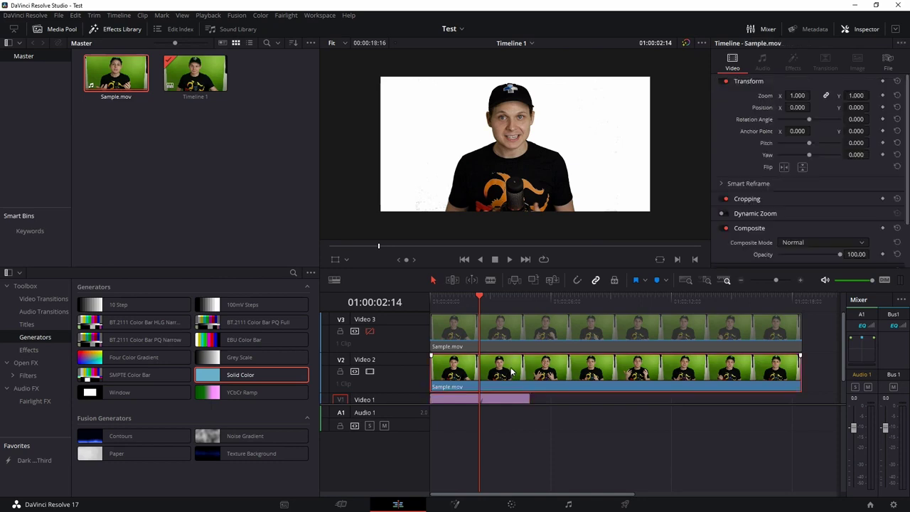
left_click(511, 504)
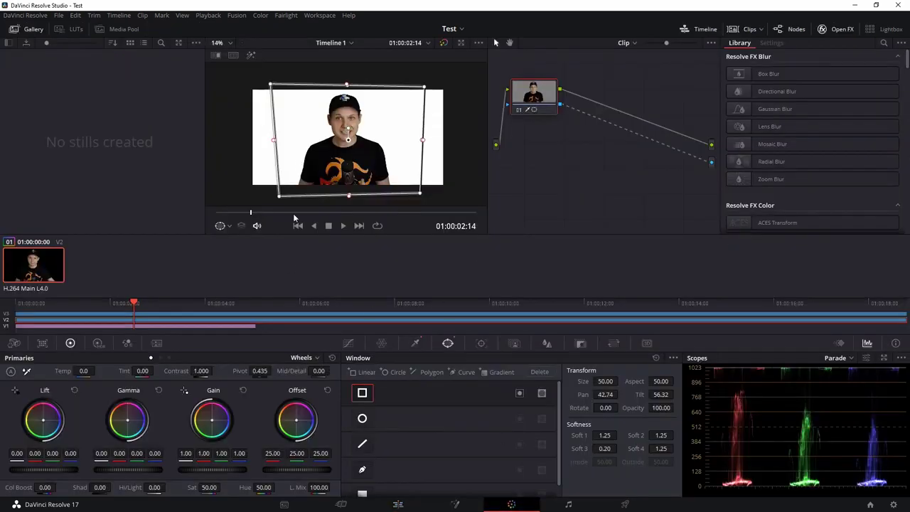
scroll(278, 185, "up", 5)
left_click_drag(361, 140, 389, 128)
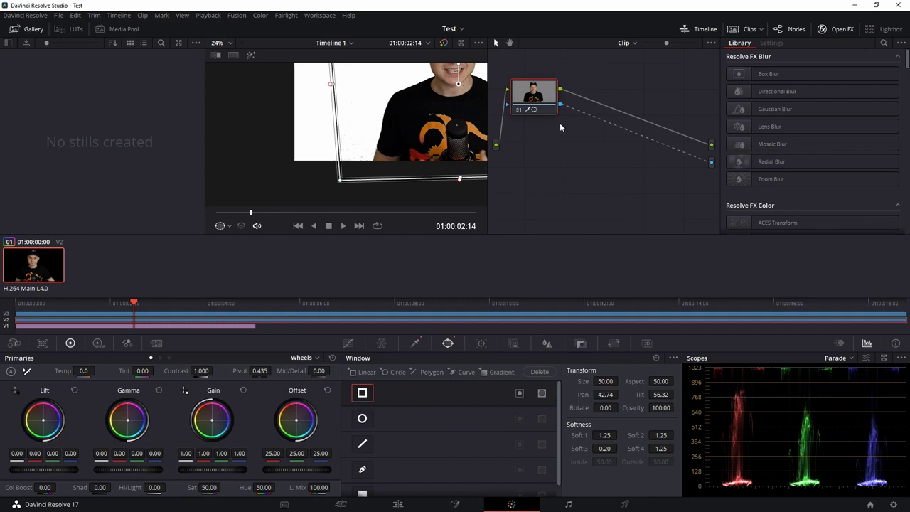
left_click(416, 344)
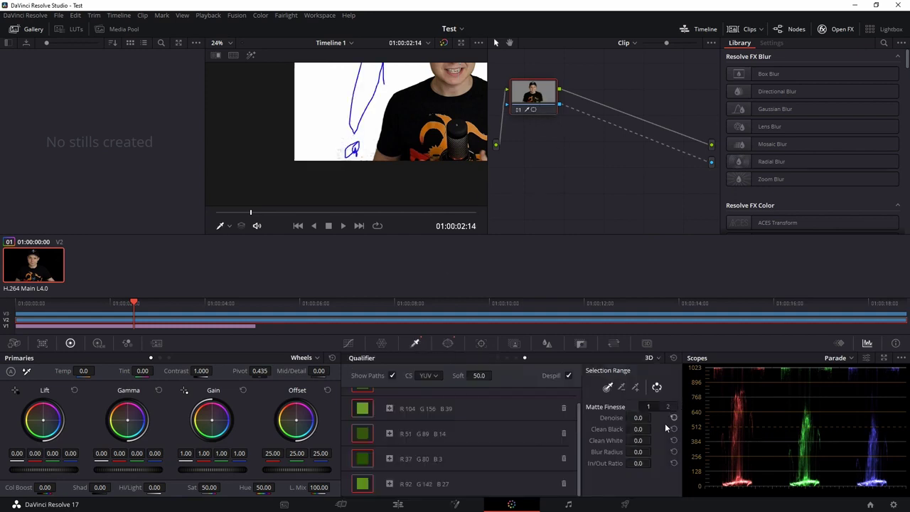
left_click_drag(645, 428, 660, 430)
mouse_move(447, 147)
left_mouse_down()
mouse_move(370, 163)
mouse_move(364, 229)
left_mouse_up()
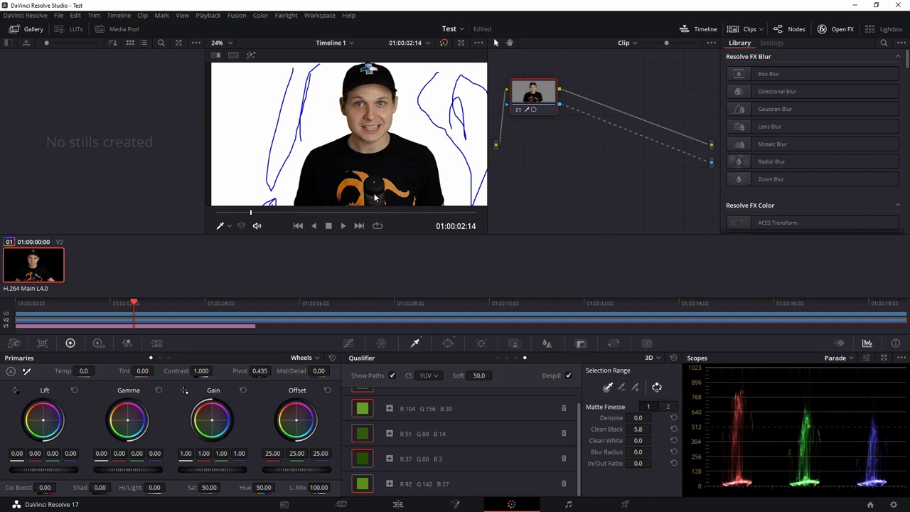
left_click_drag(371, 176, 384, 114)
right_click(388, 136)
left_click(382, 130)
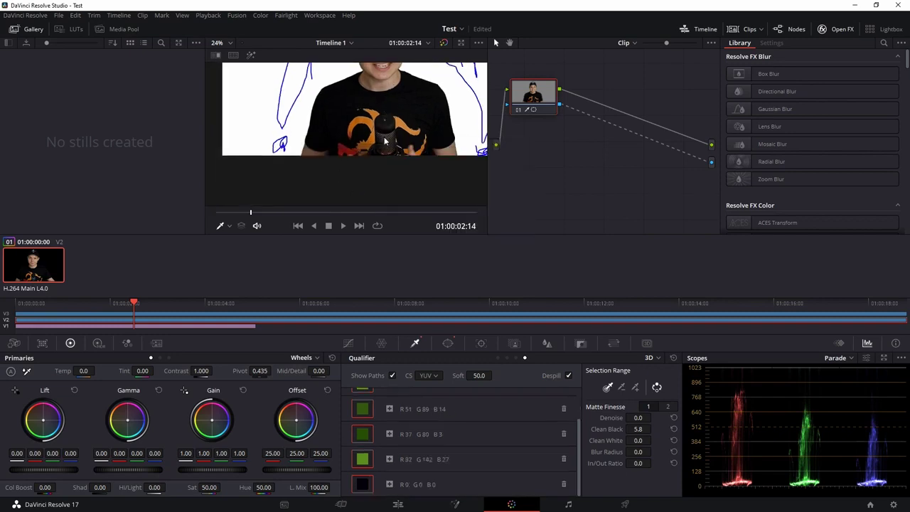
Step: Open Video 3's Sample.mov clip on the Color page and fit a circle window over the shirt graphic, size 51.91, Soft 1 at 2.76
left_click(398, 504)
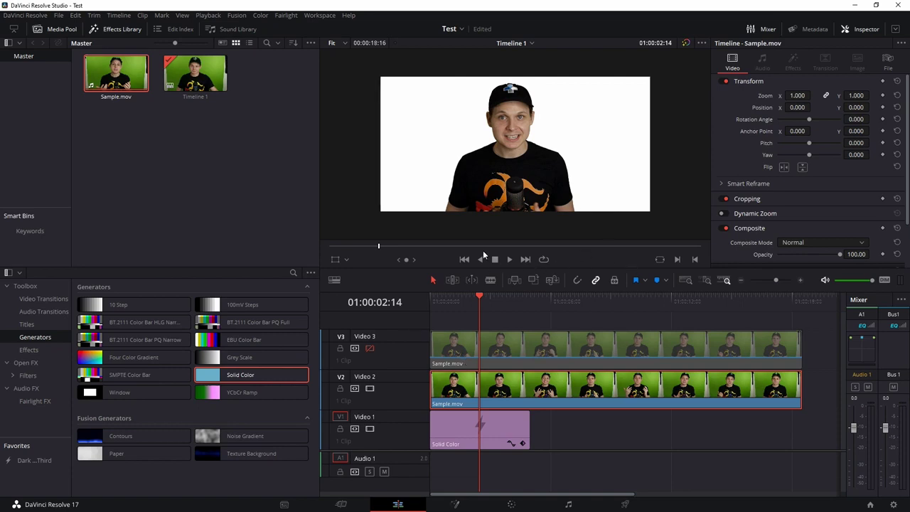
left_click(505, 343)
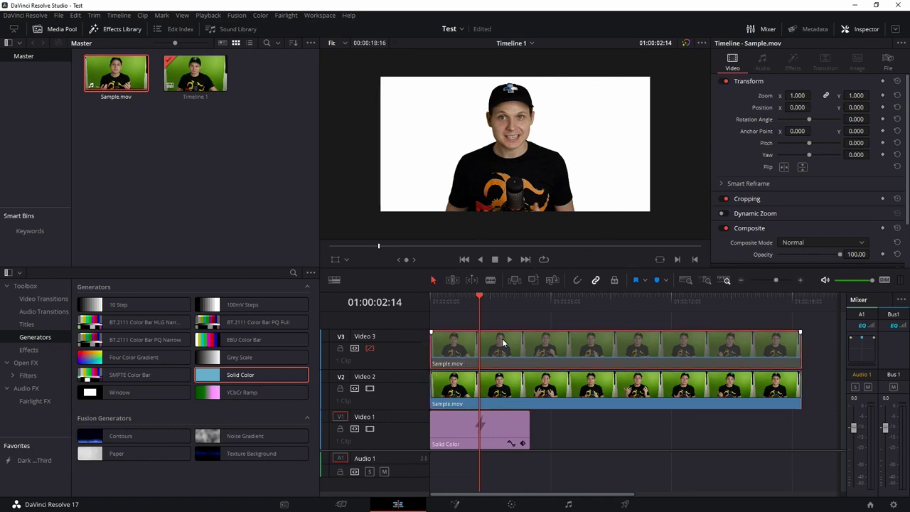
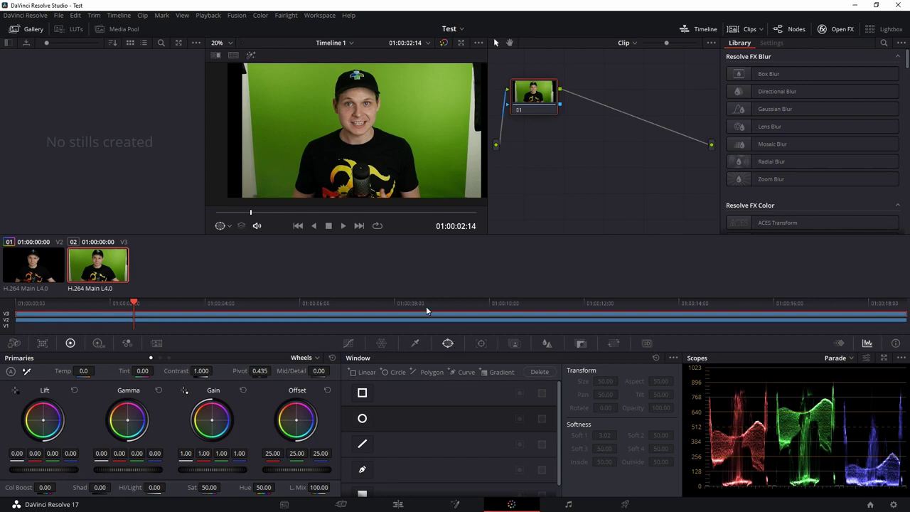
left_click(364, 420)
left_click_drag(360, 138, 360, 202)
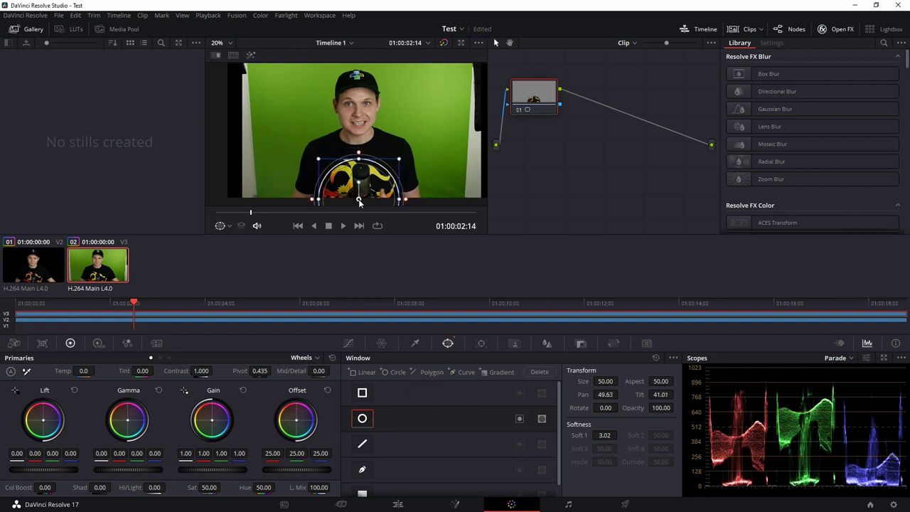
left_click_drag(361, 162, 359, 149)
left_click_drag(318, 202, 358, 197)
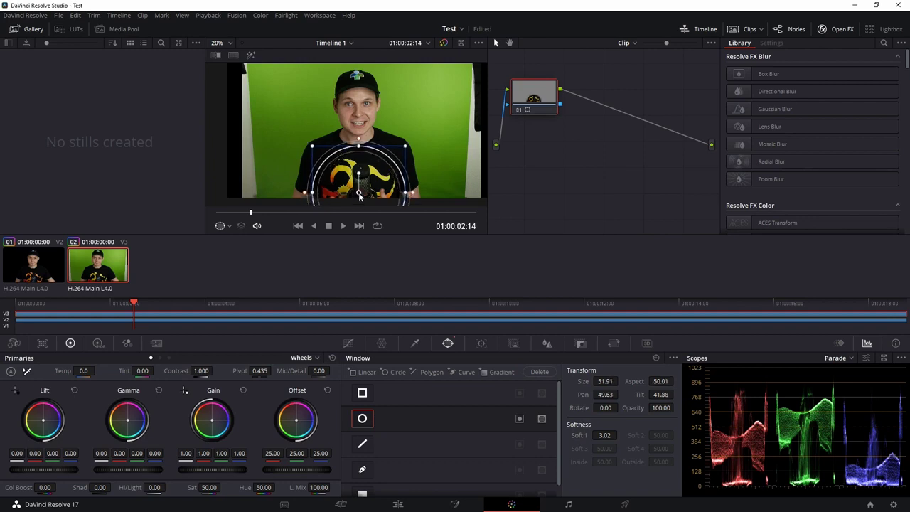
mouse_move(359, 142)
left_mouse_down()
mouse_move(358, 133)
mouse_move(358, 141)
left_mouse_up()
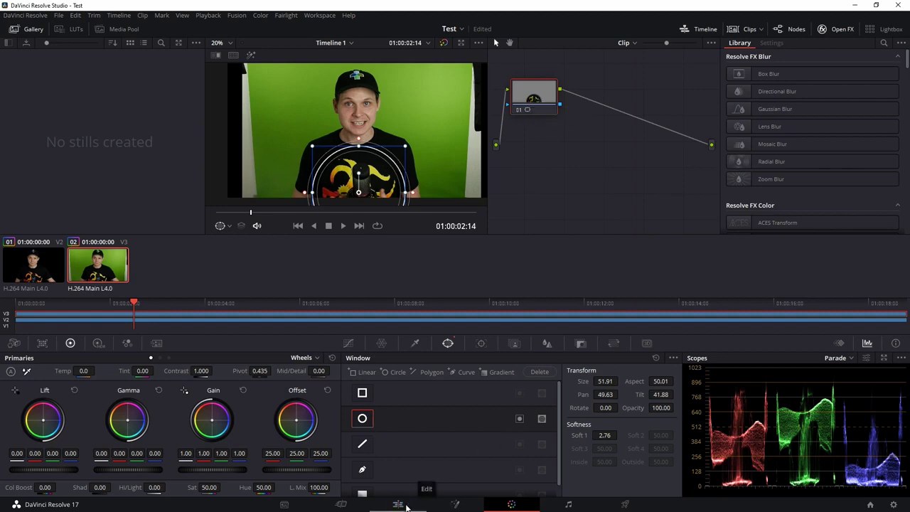
Step: Add an alpha output to the node graph and connect the circle-window node's alpha to it
right_click(548, 168)
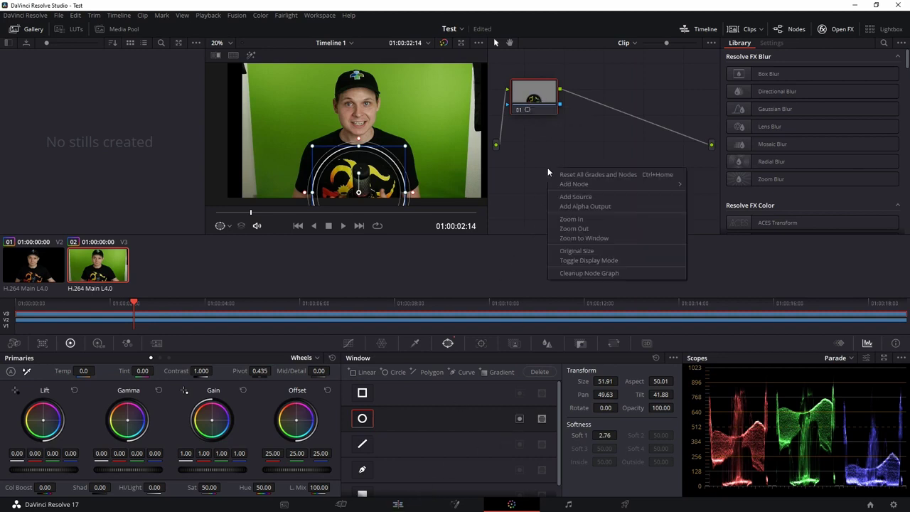
left_click(591, 205)
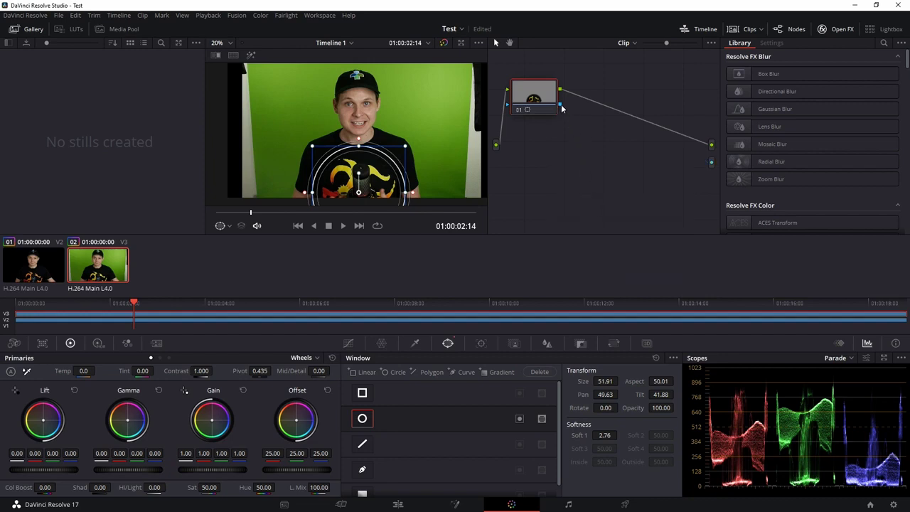
left_click_drag(700, 172, 711, 162)
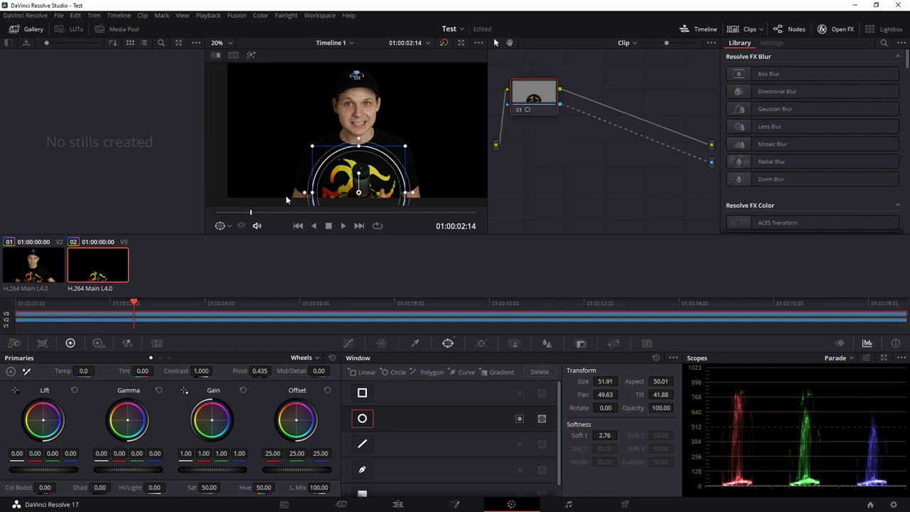
Step: On the Edit page, toggle Video 3 off and on to compare the shirt graphic with and without the overlay clip
left_click(398, 504)
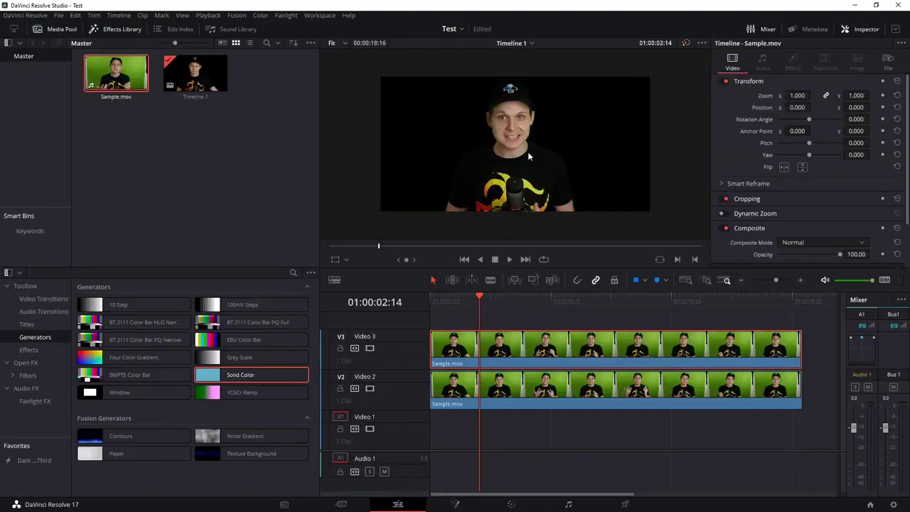
left_click(369, 348)
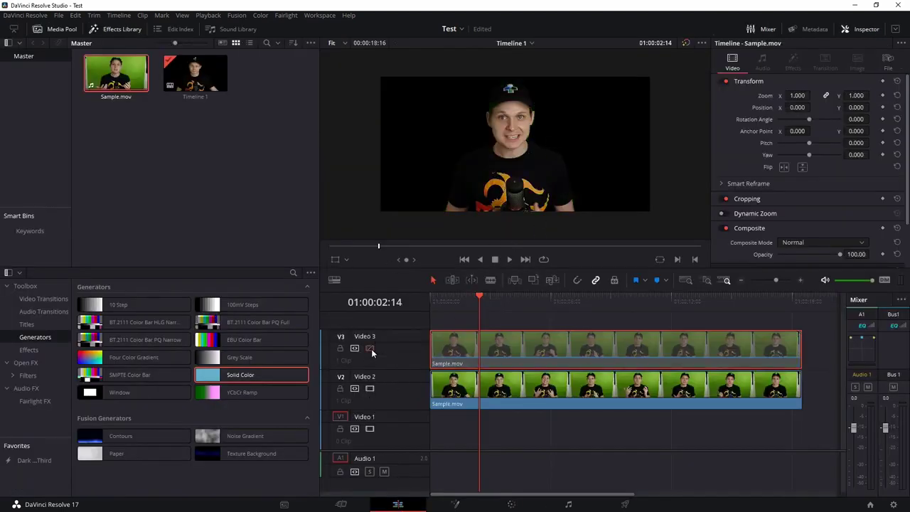
left_click(369, 347)
left_click(370, 348)
left_click(370, 348)
Step: Track the shirt graphic's circle window forward through the whole clip on the Color page, starting from 01:00:00:00
left_click(525, 504)
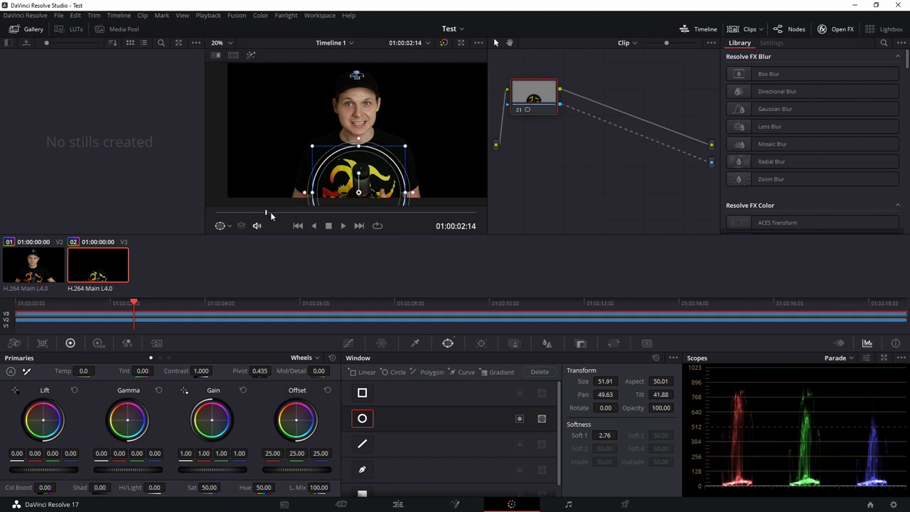
left_click_drag(270, 211, 197, 216)
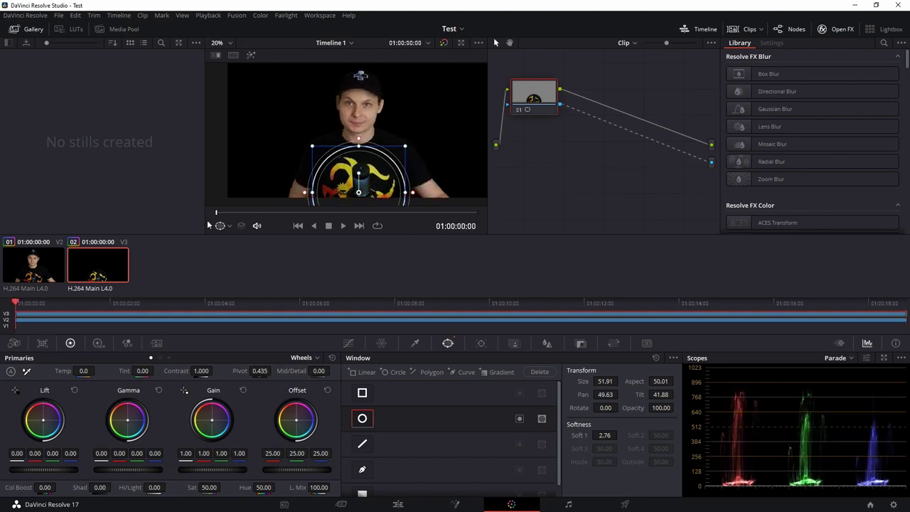
left_click(480, 343)
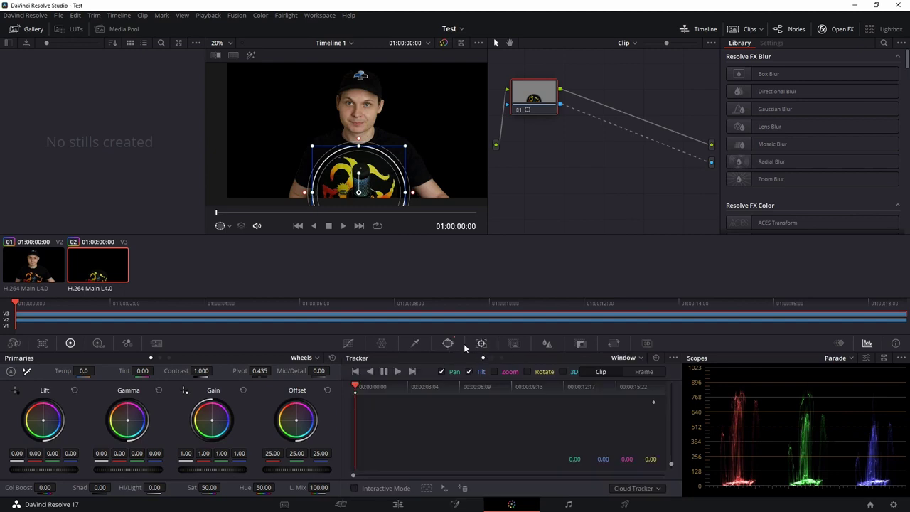
left_click(398, 371)
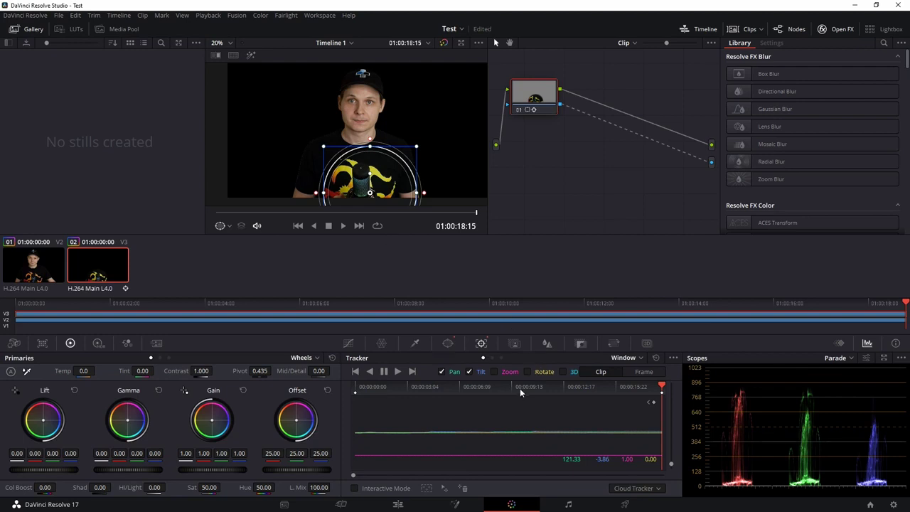
key("alt+t")
Step: Scrub through the clip to examine how the tracked circle window follows the shirt graphic, ending at the first frame
key("Home")
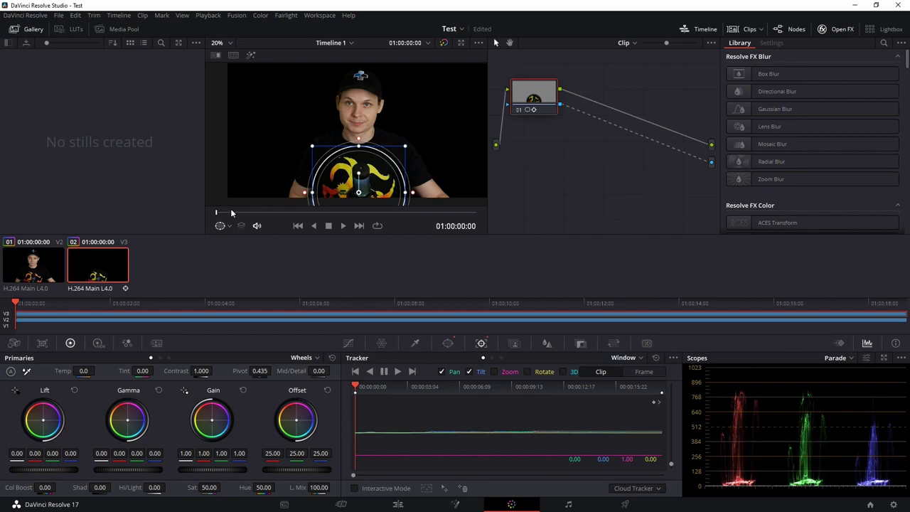
left_click_drag(231, 212, 272, 244)
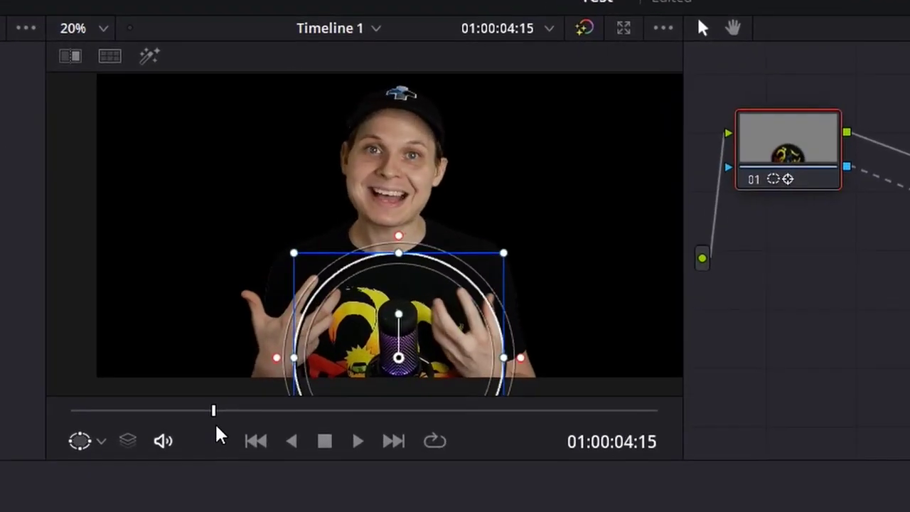
left_click_drag(217, 427, 282, 433)
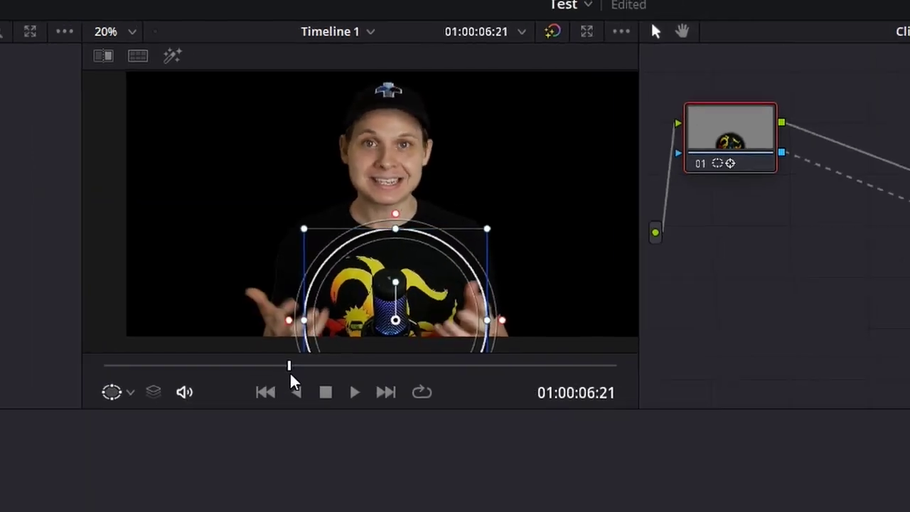
left_click_drag(291, 380, 295, 383)
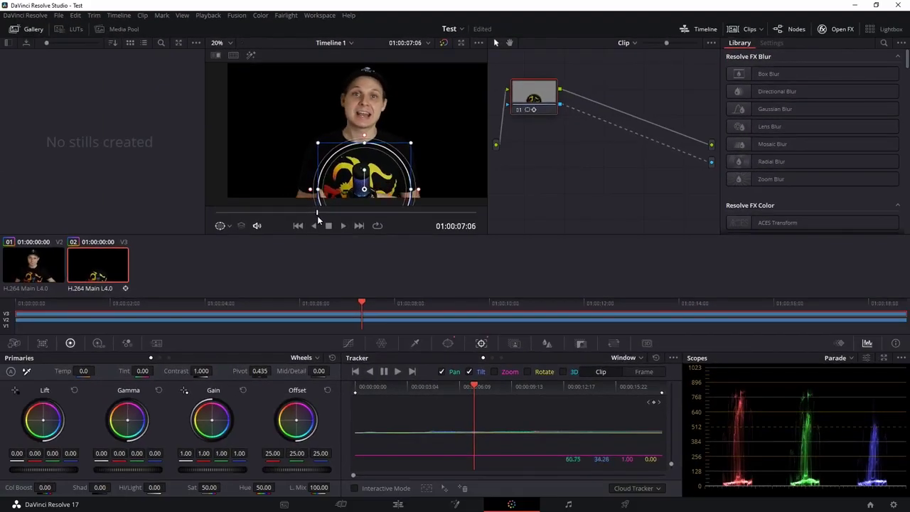
left_click_drag(314, 216, 194, 214)
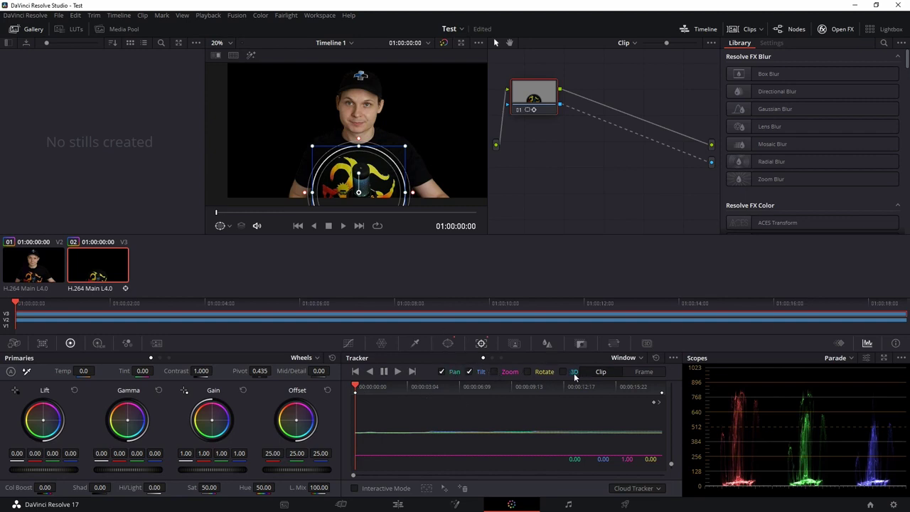
Step: Add a second circle window centred over the cap logo with Soft 1 at 1.50, and save the project
left_click(447, 343)
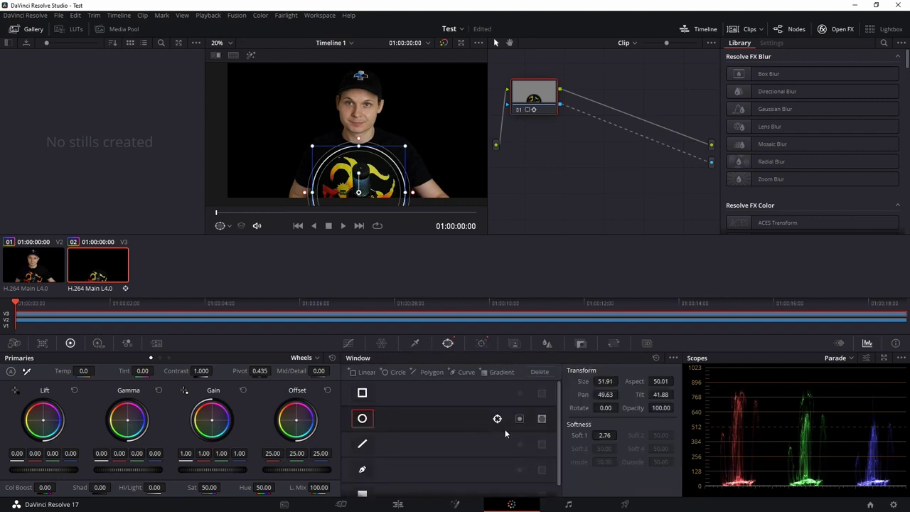
left_click(383, 377)
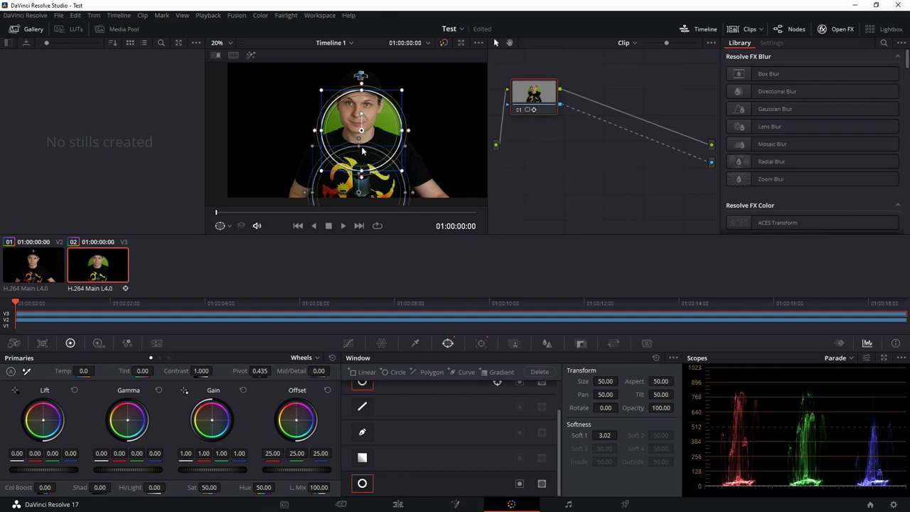
left_click_drag(362, 134, 361, 114)
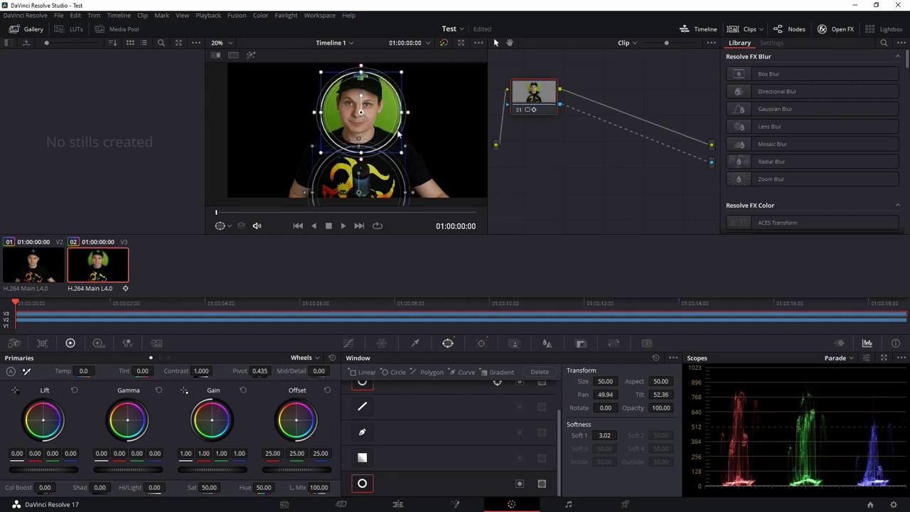
left_click_drag(401, 158, 363, 80)
scroll(361, 81, "up", 10)
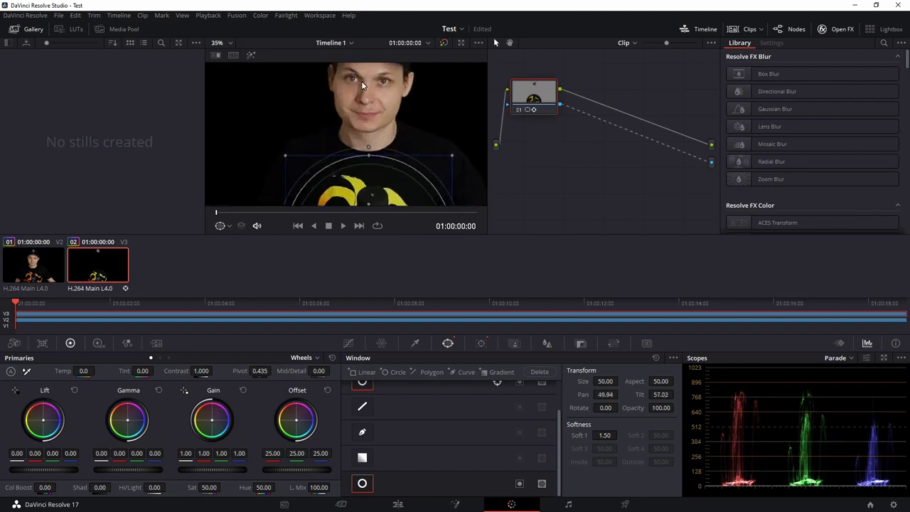
left_click_drag(383, 93, 371, 177)
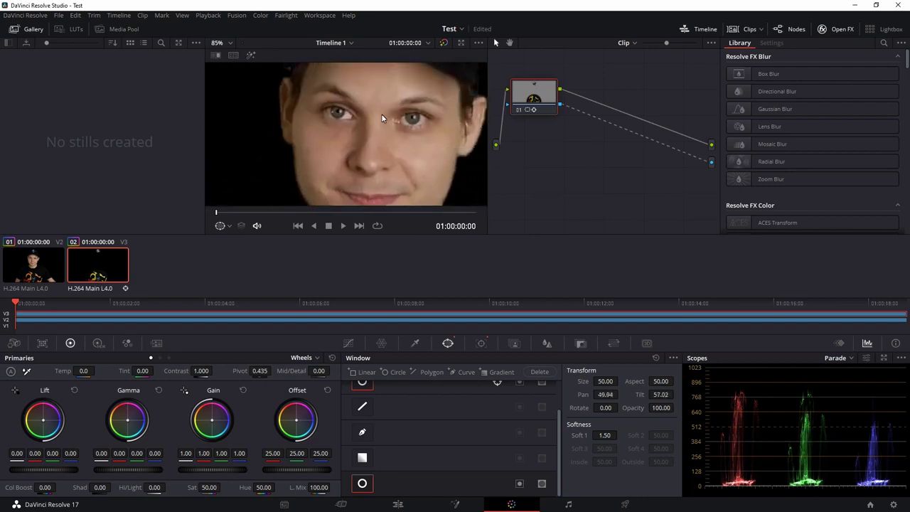
left_click_drag(384, 118, 371, 179)
mouse_move(377, 78)
left_mouse_down()
mouse_move(376, 167)
mouse_move(365, 164)
left_mouse_up()
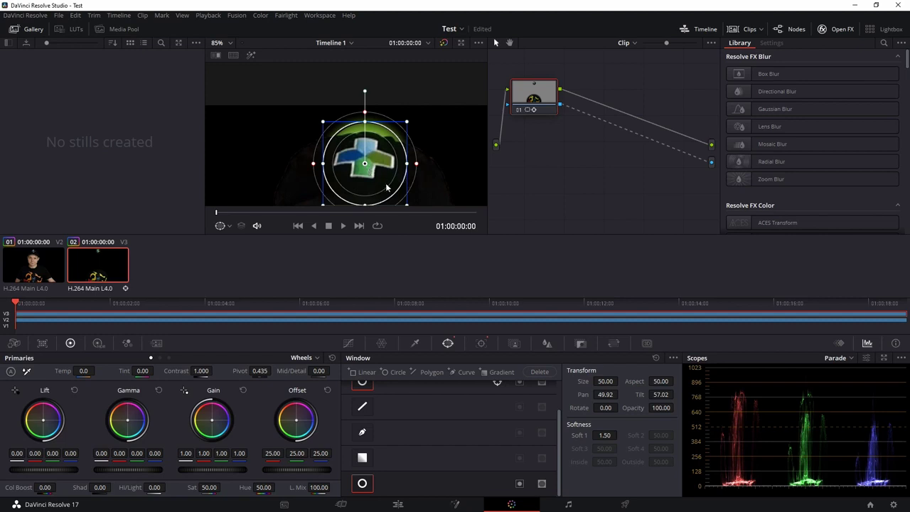
key("ctrl+s")
Step: Shrink the cap window to size 35.03, aspect 64.94 and Soft 1 0.71, and position it over the logo's green parts
left_click_drag(366, 128, 378, 181)
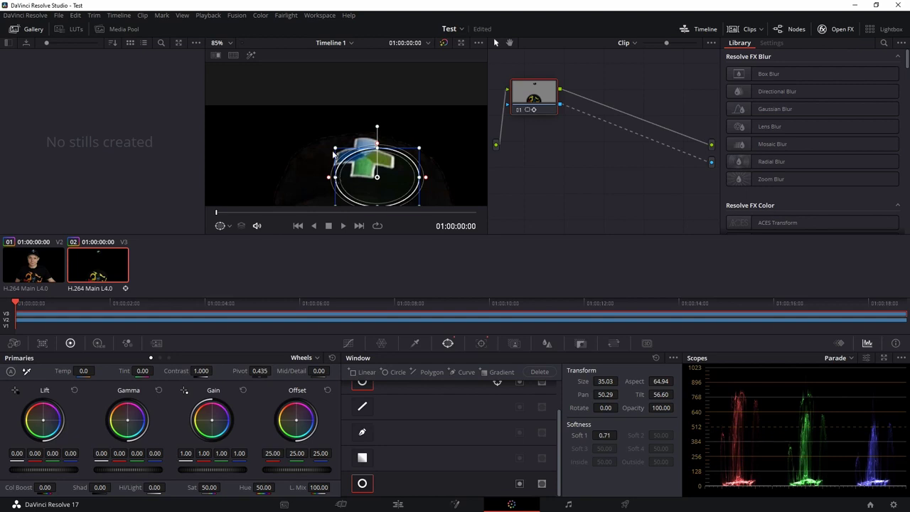
left_click_drag(342, 159, 377, 169)
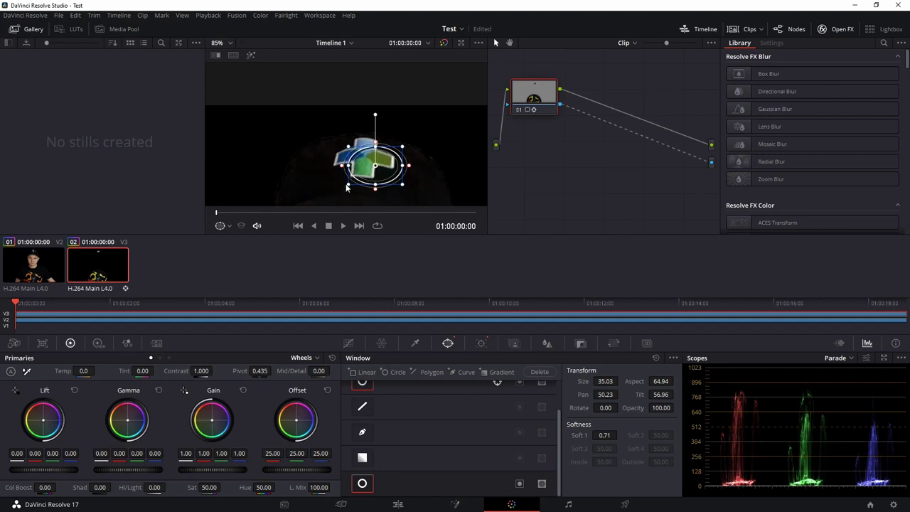
left_click_drag(348, 187, 374, 173)
scroll(395, 188, "down", 10)
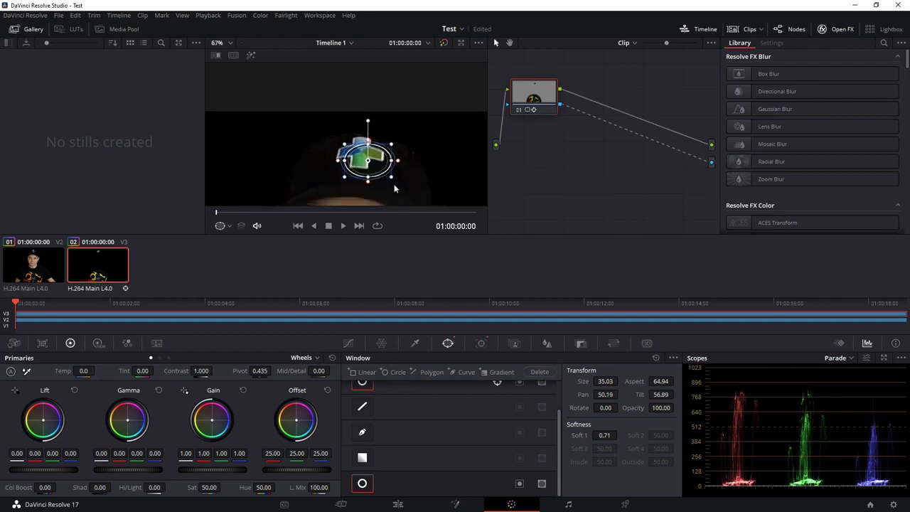
Step: Track the cap logo's circle window forward through the whole clip, starting from 01:00:00:00
left_click_drag(386, 147, 434, 172)
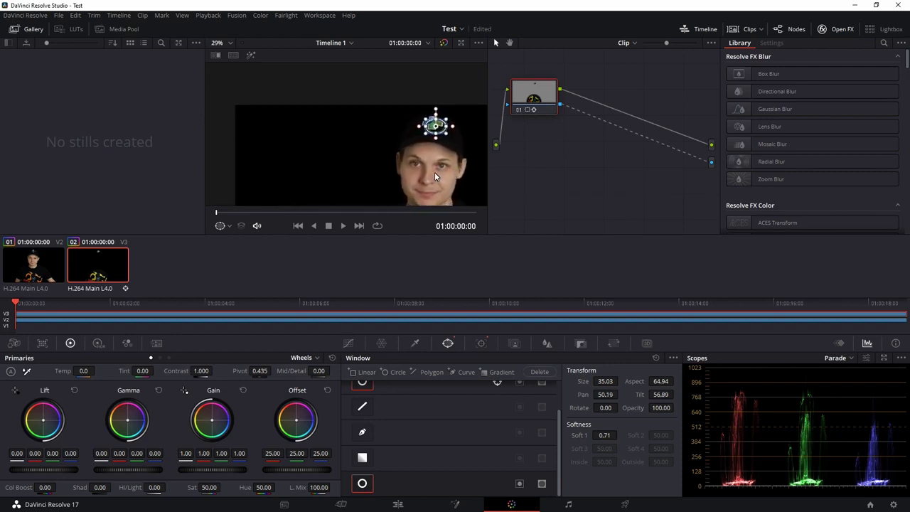
scroll(429, 128, "up", 5)
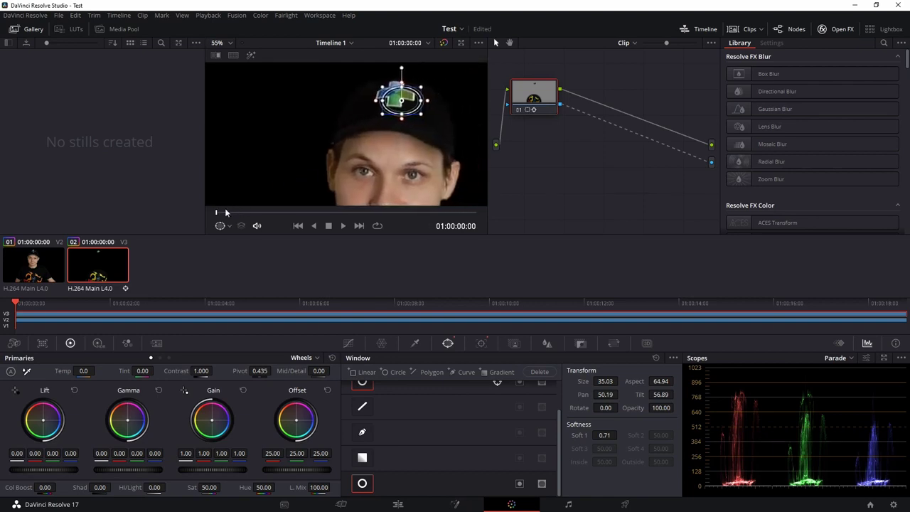
key("space")
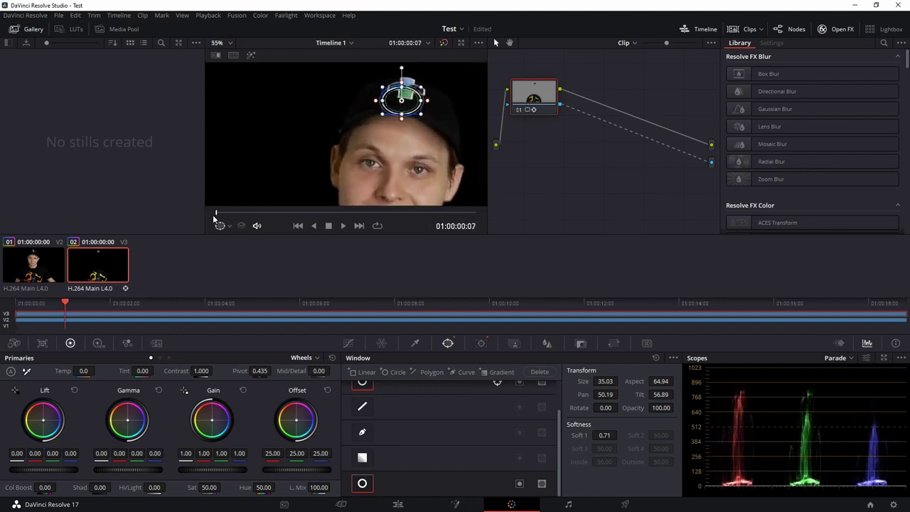
left_click_drag(213, 215, 186, 225)
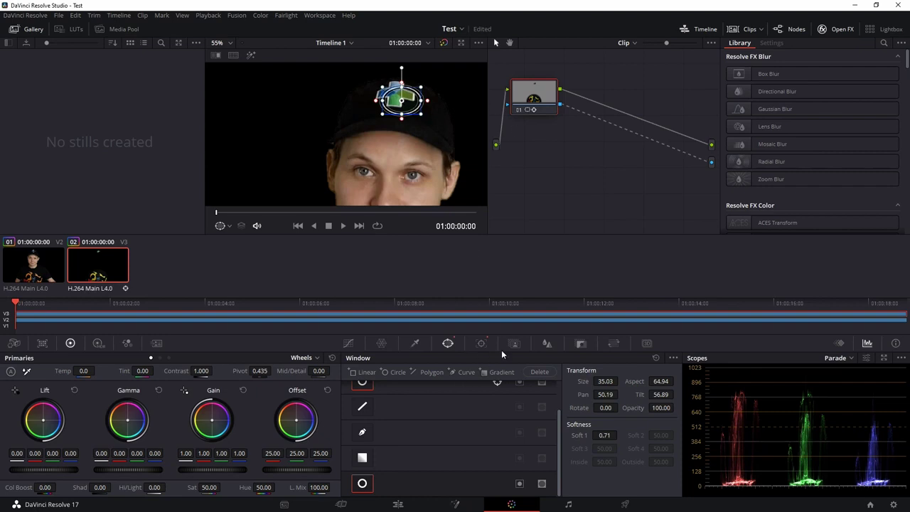
left_click_drag(245, 212, 188, 221)
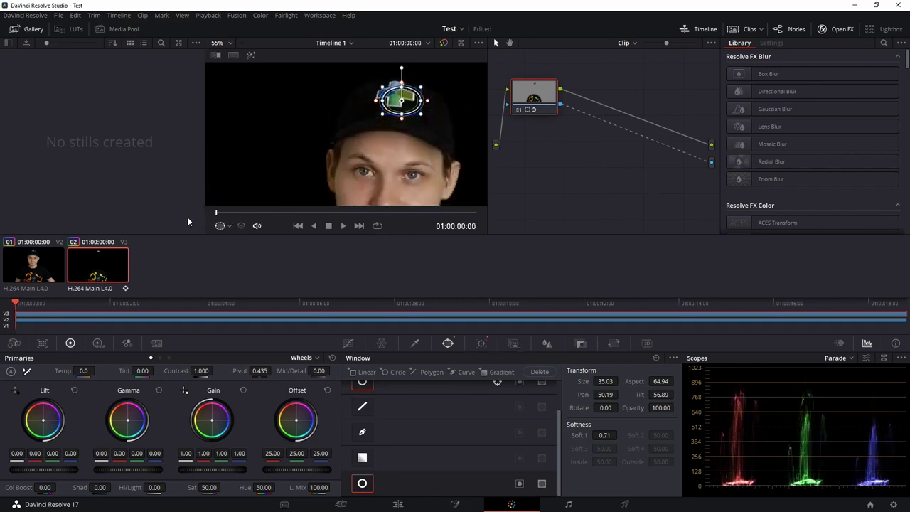
left_click(482, 343)
left_click(398, 372)
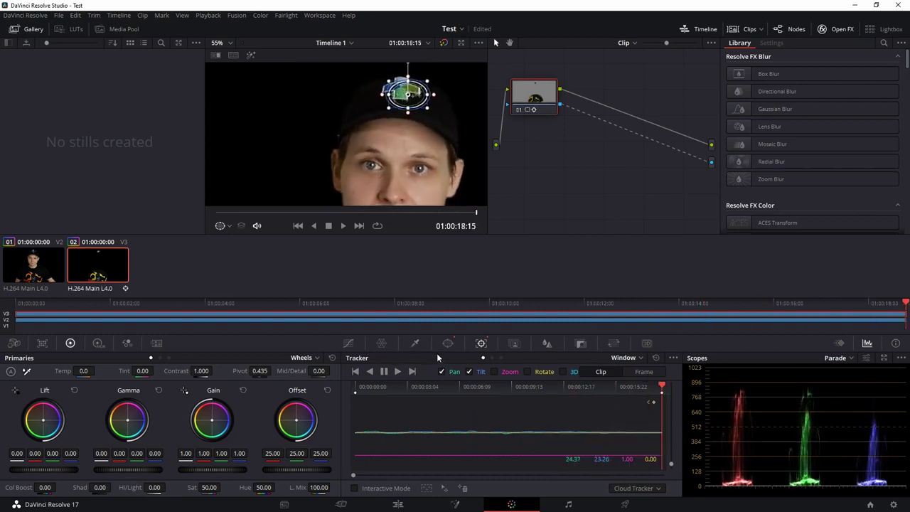
Step: Scrub back to the first frame to examine both tracked windows, and inspect the keyed shirt graphic close up on the Edit page
left_click_drag(312, 213, 212, 220)
scroll(308, 170, "down", 5)
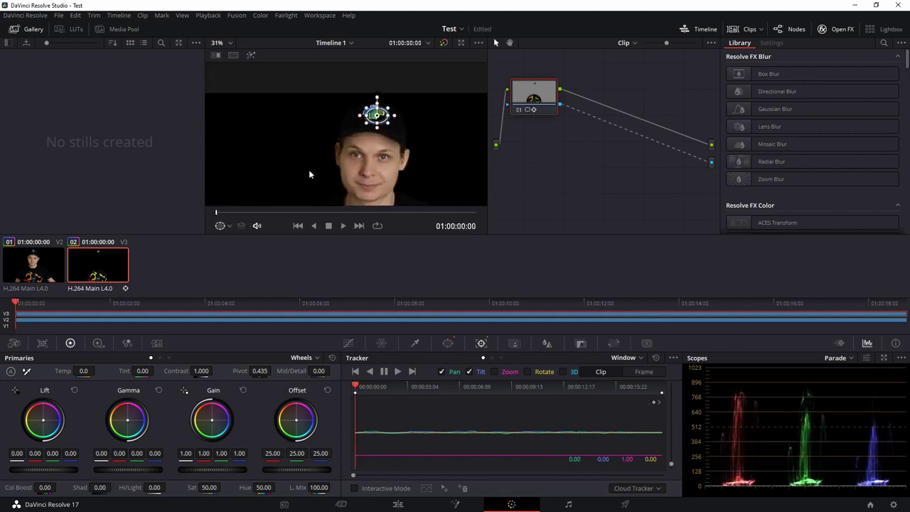
left_click_drag(312, 172, 328, 106)
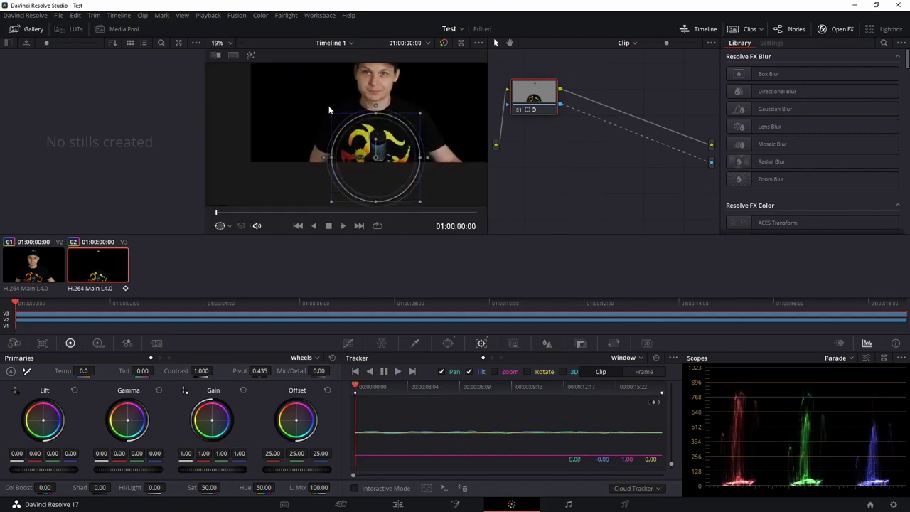
left_click_drag(421, 114, 387, 152)
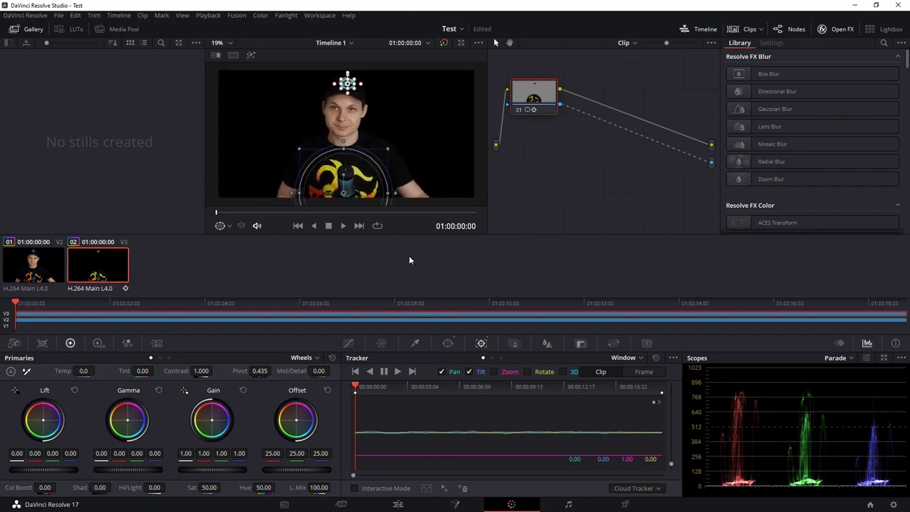
left_click(398, 503)
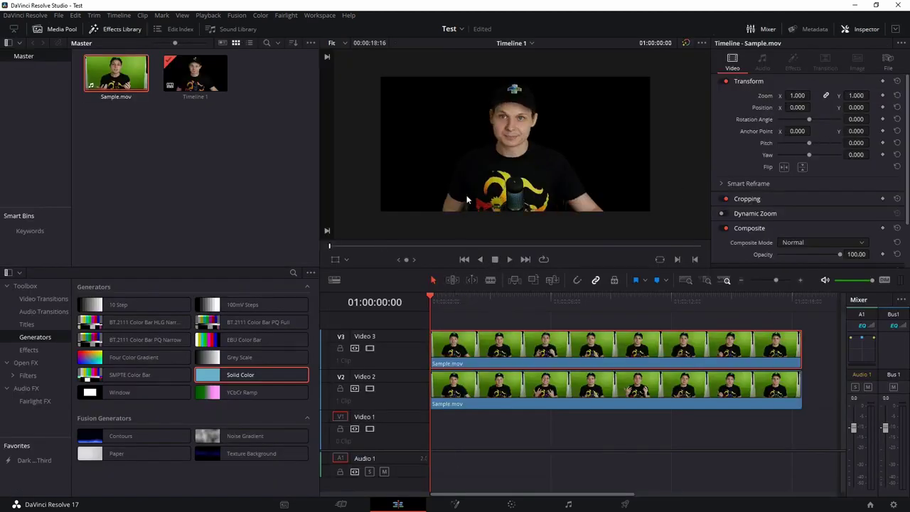
scroll(464, 216, "up", 3)
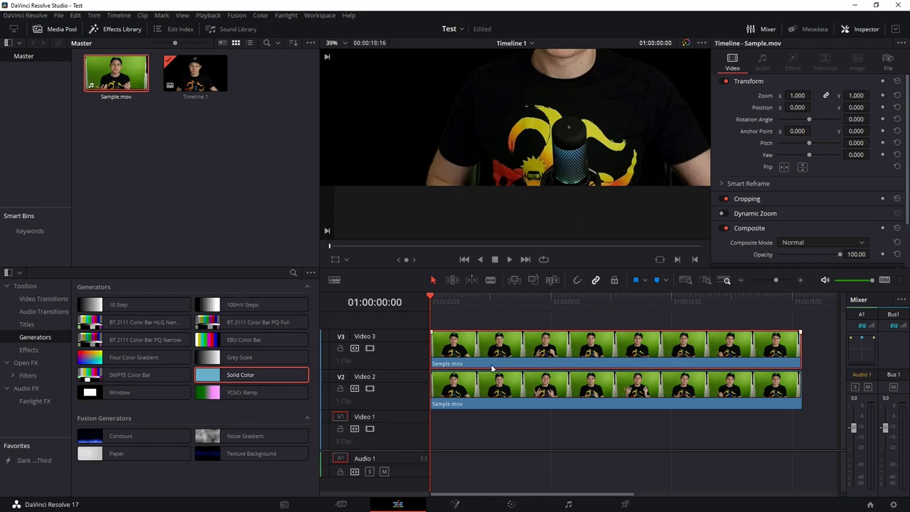
Step: Narrow the shirt's circle window around the graphic at 01:00:00:00 on the Color page, and check the composite on the Edit page
left_click(511, 503)
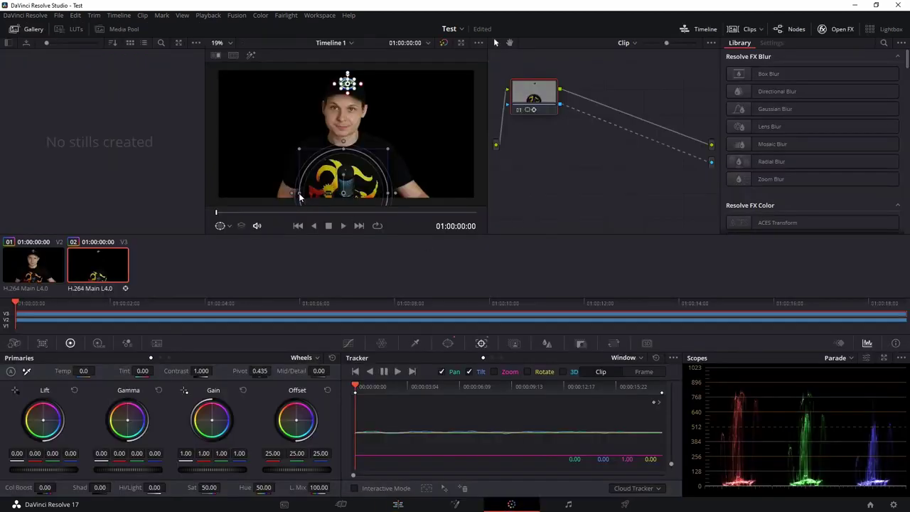
left_click_drag(298, 193, 346, 198)
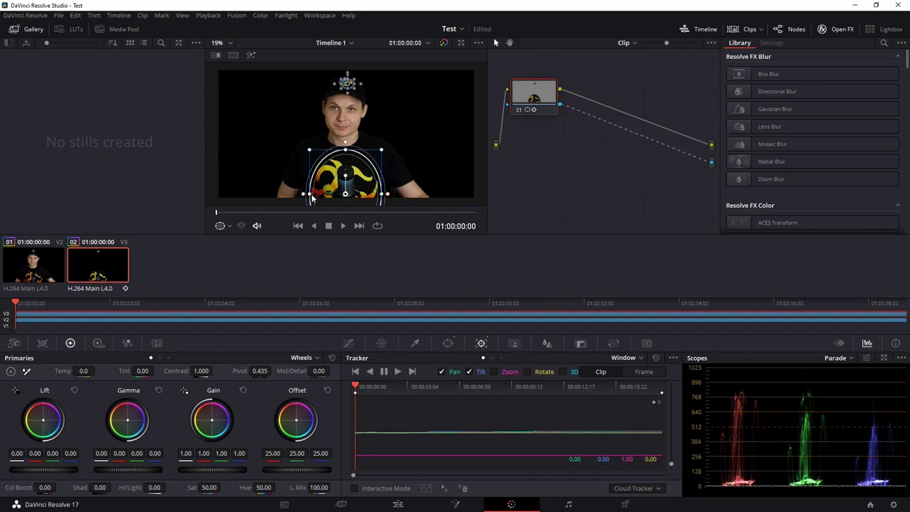
left_click(398, 504)
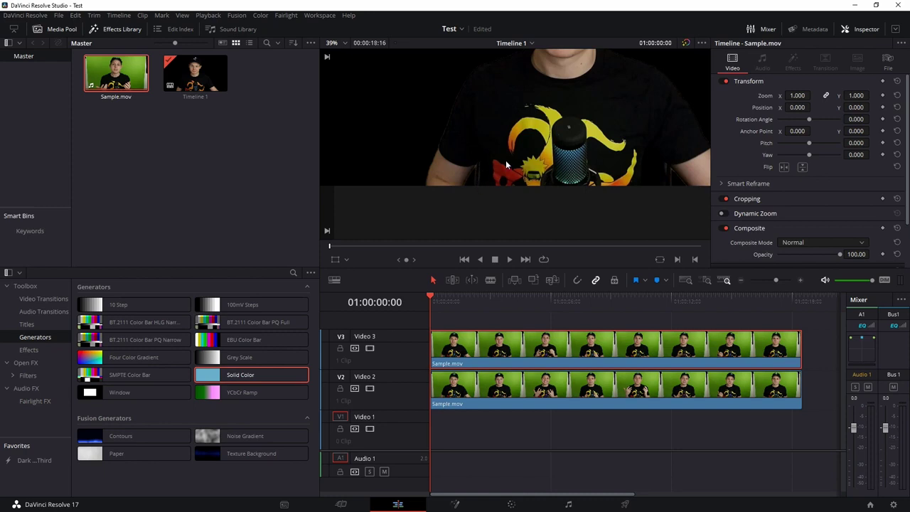
scroll(597, 149, "down", 1)
scroll(597, 149, "down", 4)
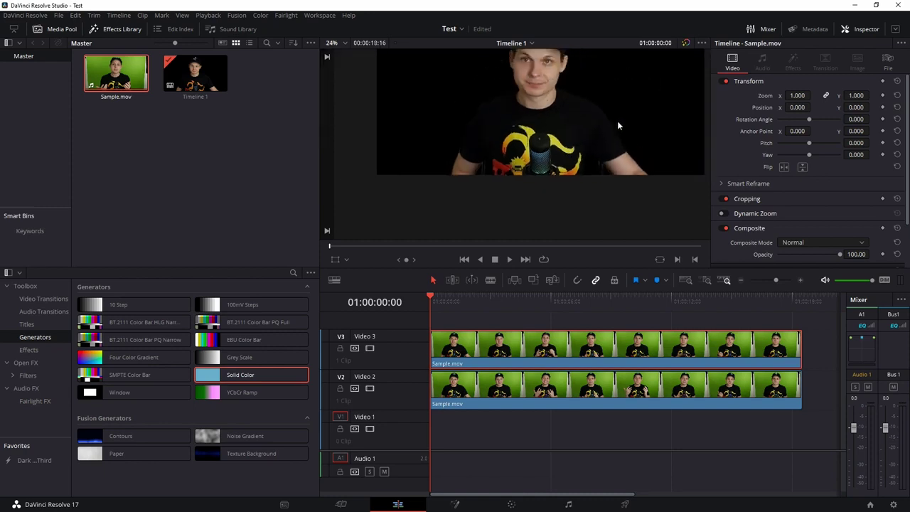
scroll(511, 138, "down", 3)
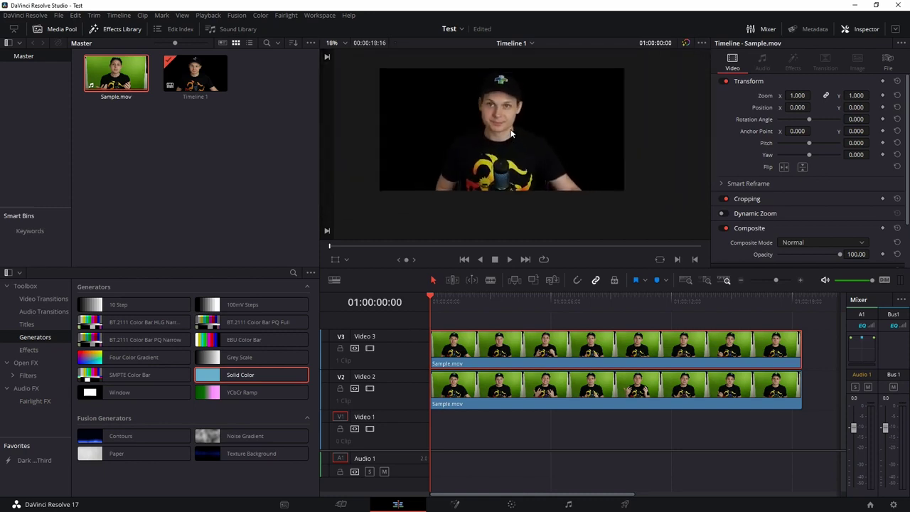
scroll(520, 123, "up", 2)
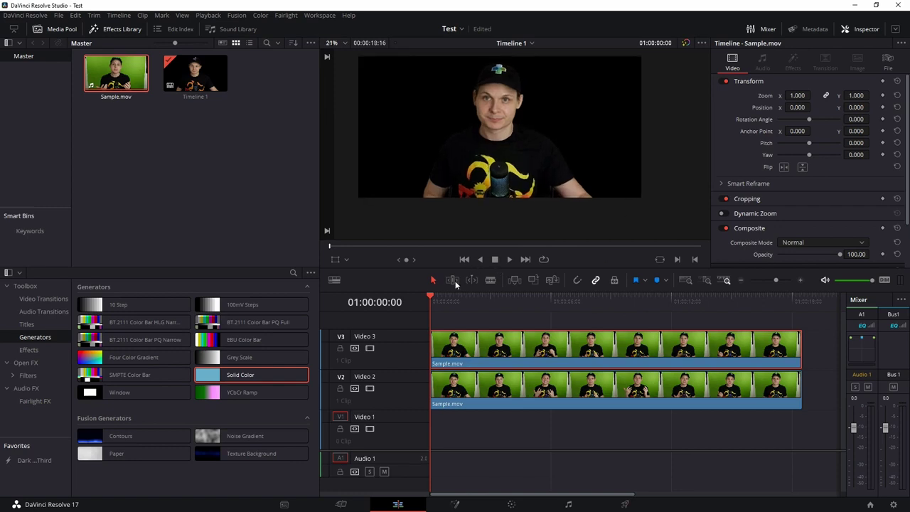
Step: Scrub the timeline from the start to 01:00:10:09 to examine how the restored cap and shirt colours hold up
left_click(432, 299)
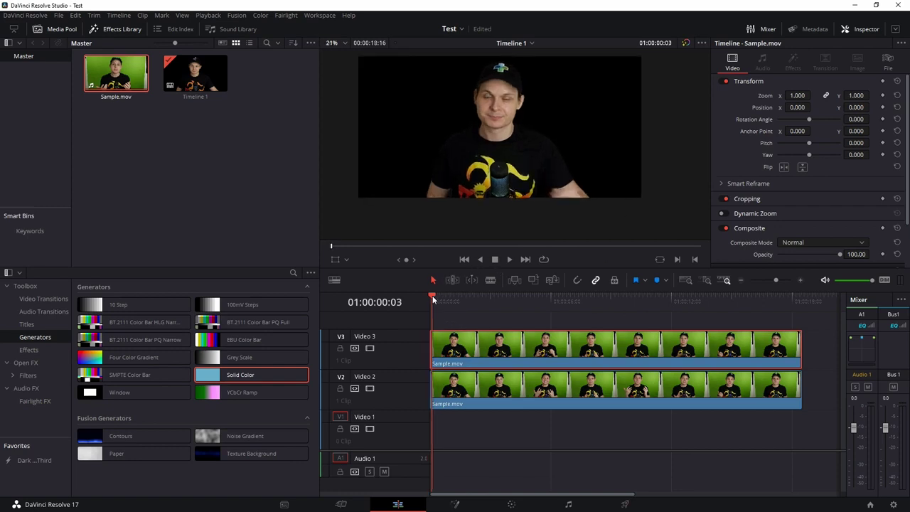
mouse_move(432, 299)
left_mouse_down()
mouse_move(673, 318)
mouse_move(613, 316)
mouse_move(624, 317)
mouse_move(620, 300)
mouse_move(578, 297)
mouse_move(637, 297)
left_mouse_up()
right_click(628, 317)
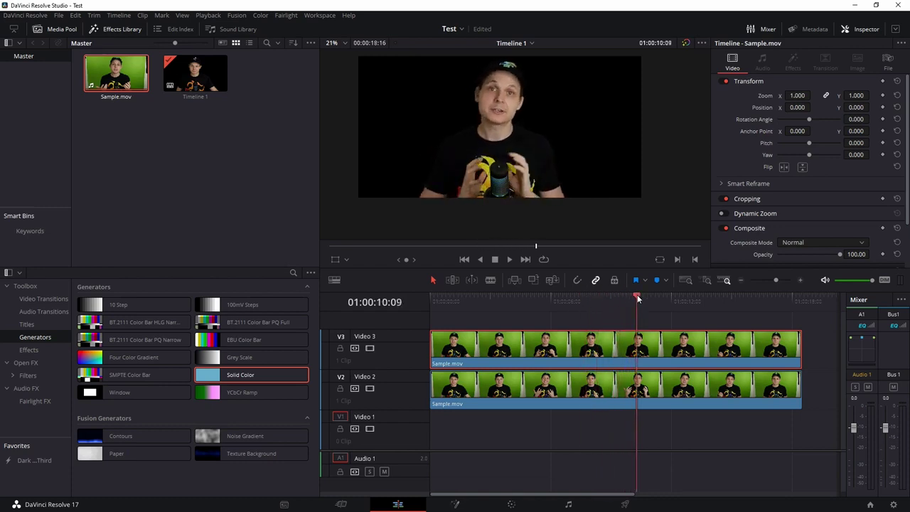
Step: Reposition the cap's circle window beneath the logo's green parts at 01:00:10:04 and 01:00:10:13 on the Color page
left_click(511, 503)
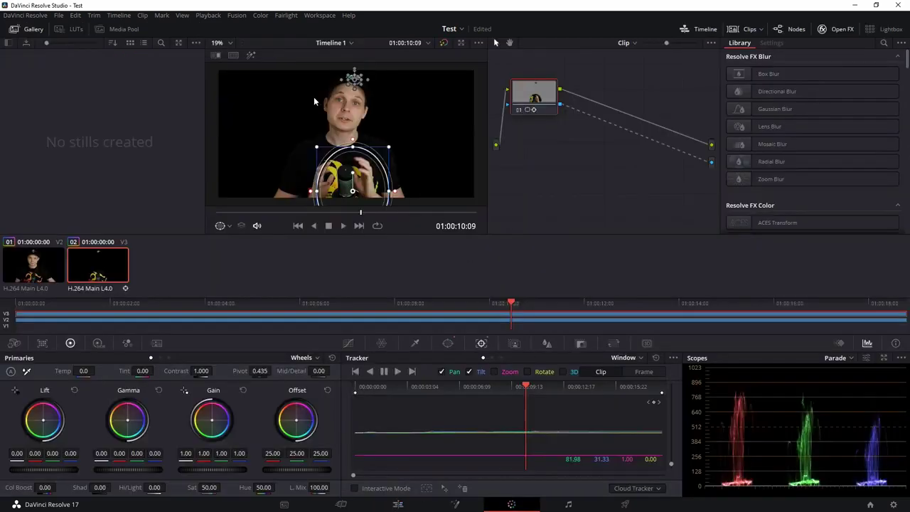
scroll(358, 82, "up", 5)
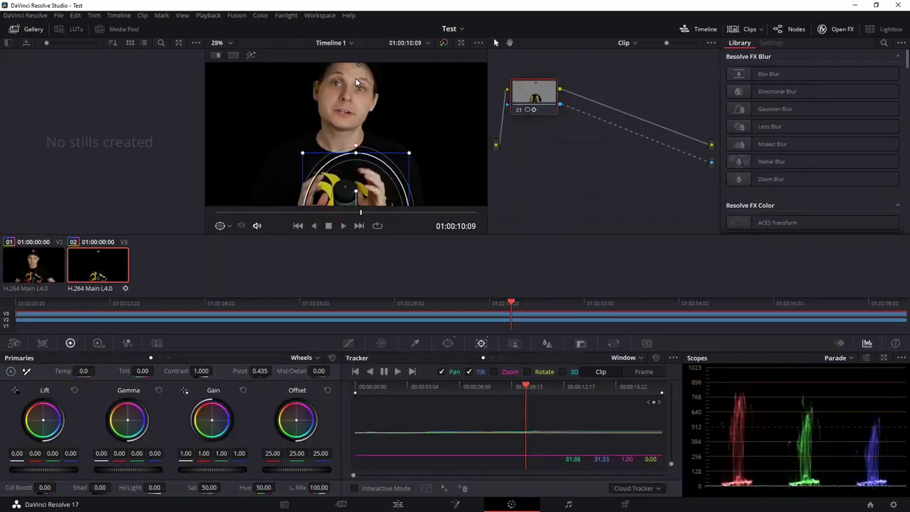
scroll(359, 78, "up", 5)
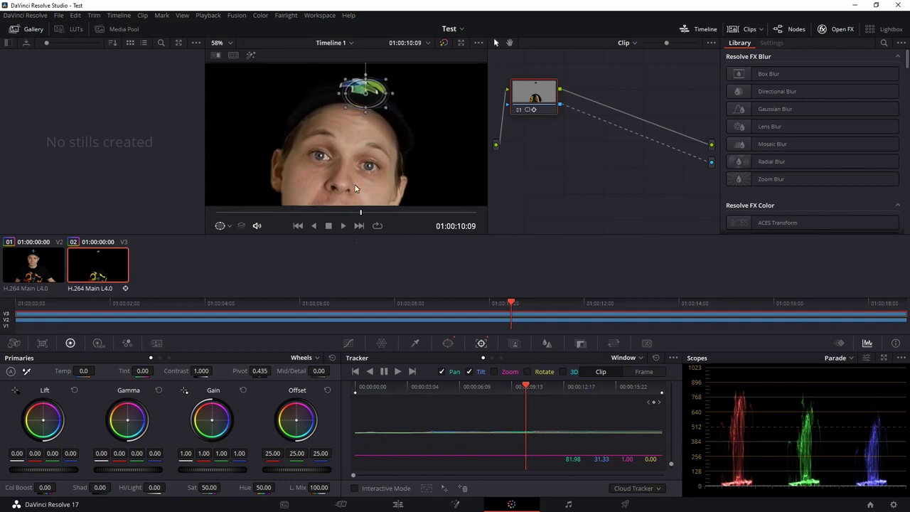
left_click_drag(395, 99, 384, 169)
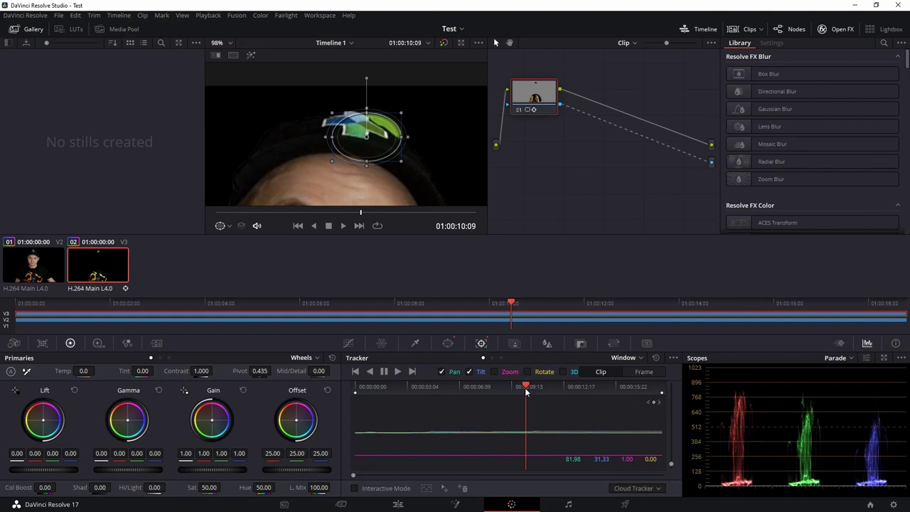
mouse_move(526, 392)
left_mouse_down()
mouse_move(516, 390)
mouse_move(523, 386)
left_mouse_up()
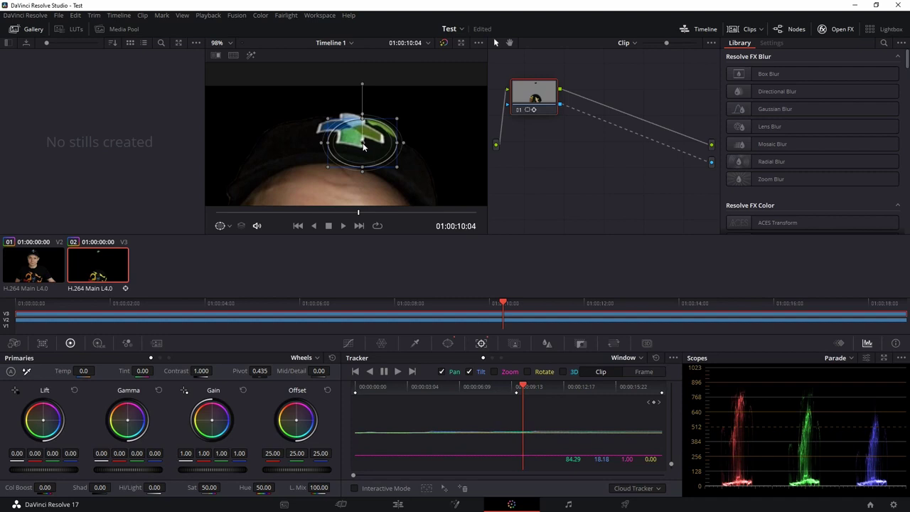
left_click_drag(363, 145, 359, 150)
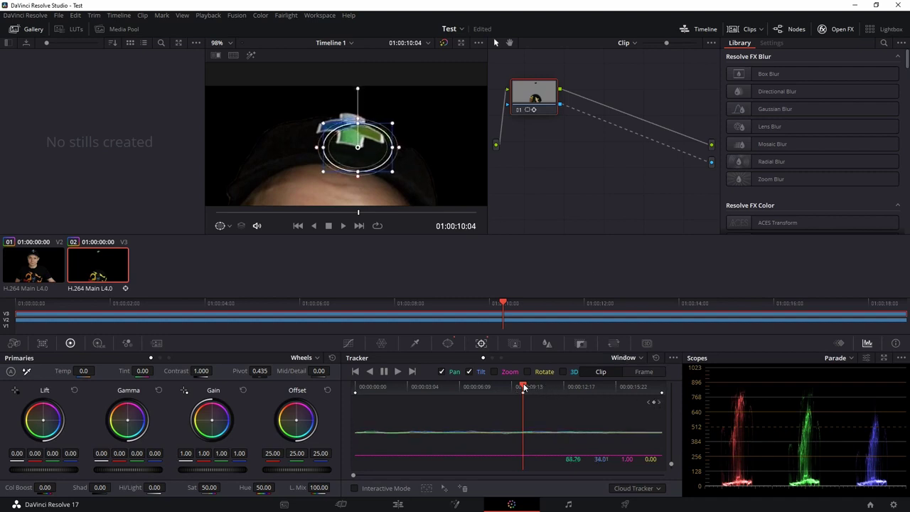
mouse_move(523, 387)
left_mouse_down()
mouse_move(515, 388)
mouse_move(528, 387)
left_mouse_up()
left_click_drag(357, 146, 352, 150)
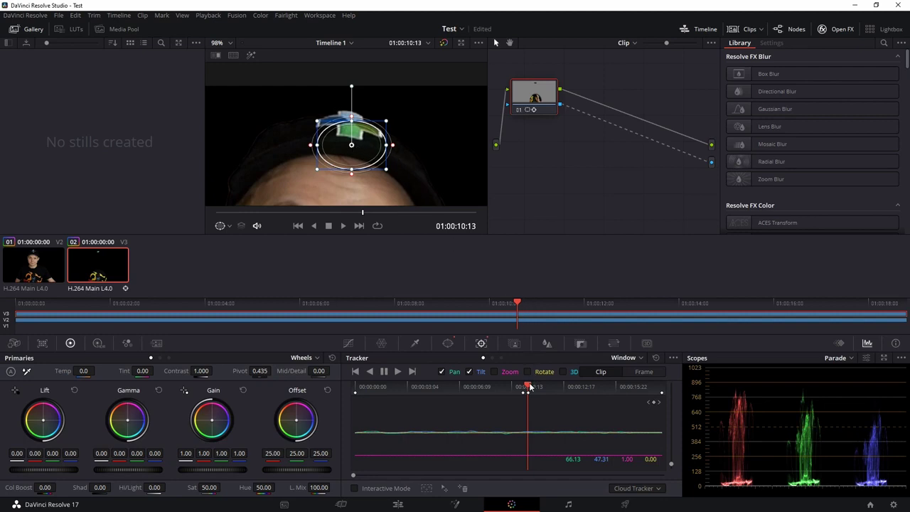
Step: Refine the cap window's position around the logo's green parts at 01:00:10:01 and 01:00:10:12
mouse_move(527, 387)
left_mouse_down()
mouse_move(549, 390)
mouse_move(522, 391)
left_mouse_up()
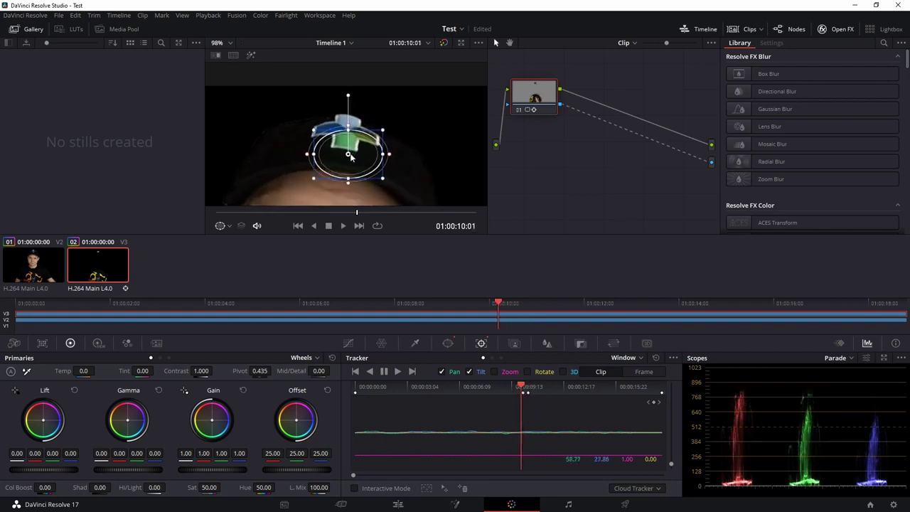
left_click_drag(350, 158, 355, 152)
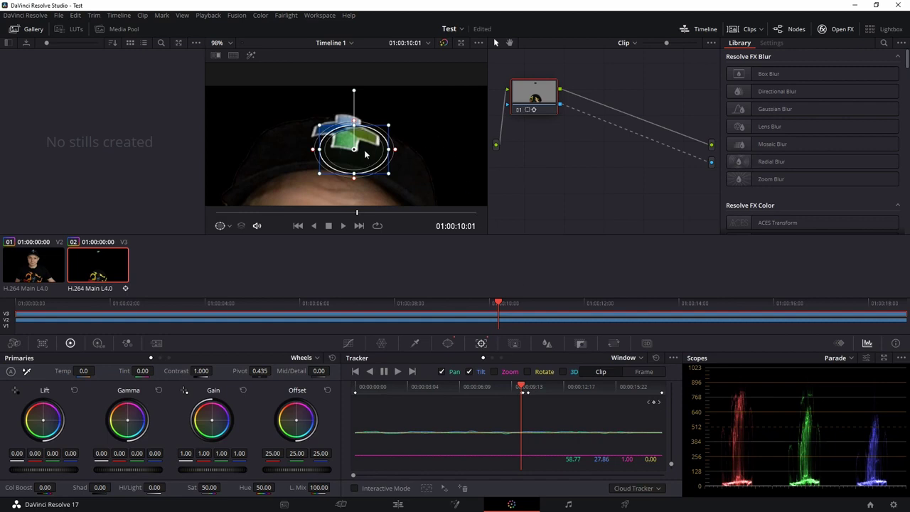
mouse_move(522, 391)
left_mouse_down()
mouse_move(506, 389)
mouse_move(527, 389)
left_mouse_up()
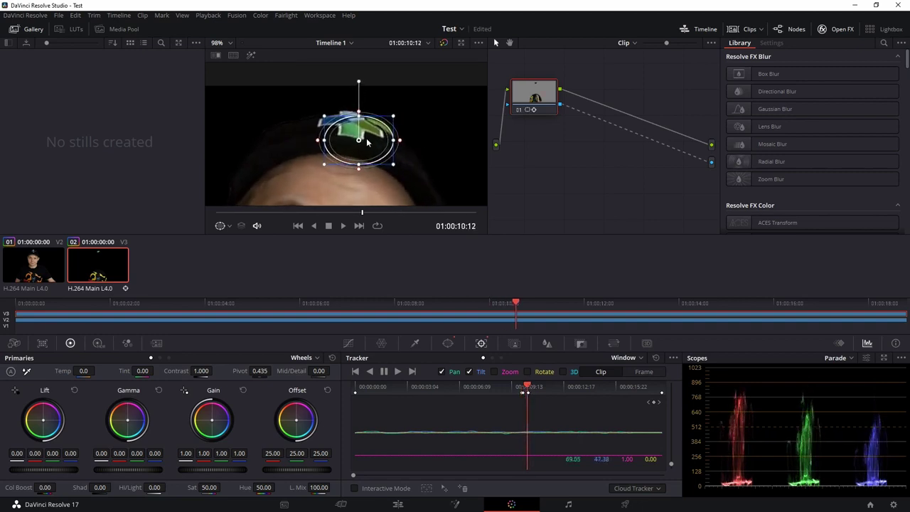
left_click_drag(361, 143, 353, 148)
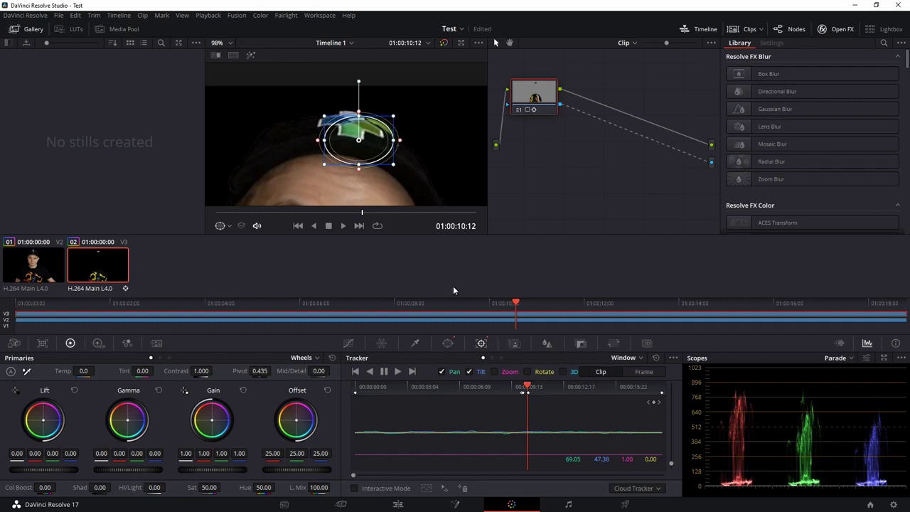
Step: Play the composite on the Edit page from 01:00:10:12 to the end, and replay it from the start
left_click(397, 504)
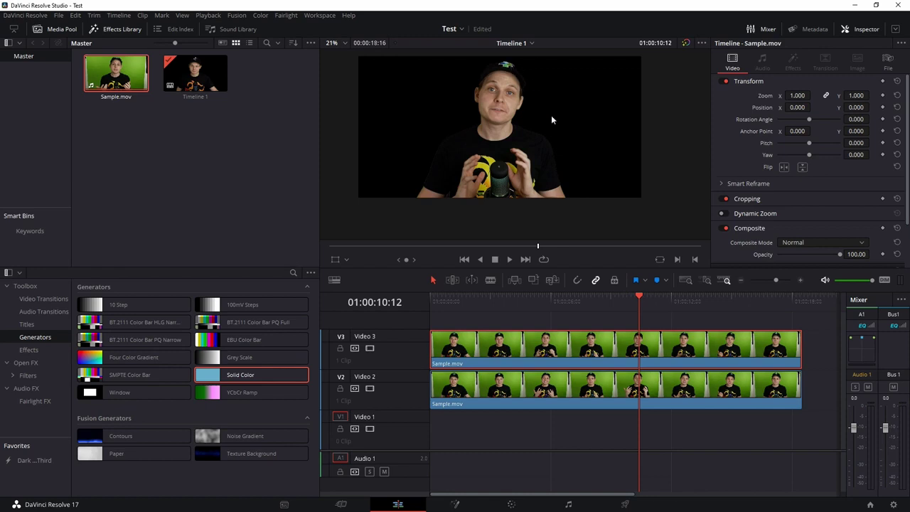
key("space")
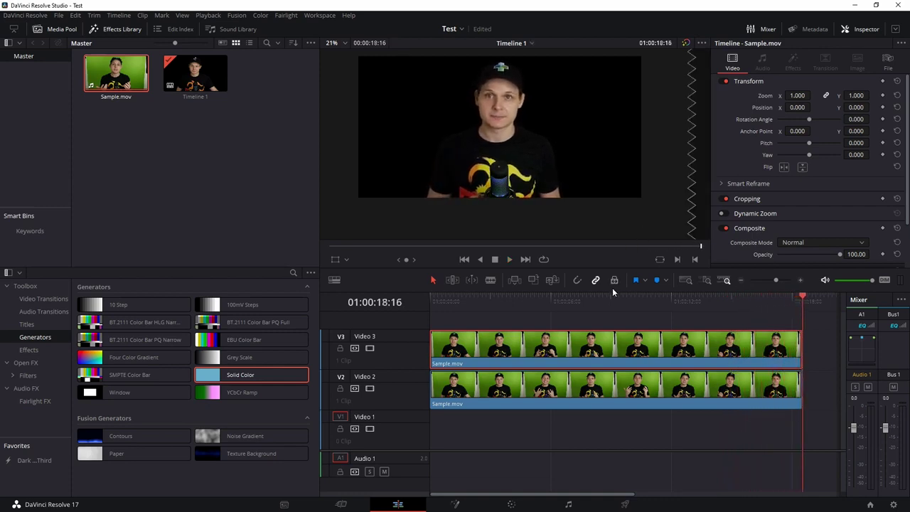
left_click_drag(605, 300, 378, 319)
key("space")
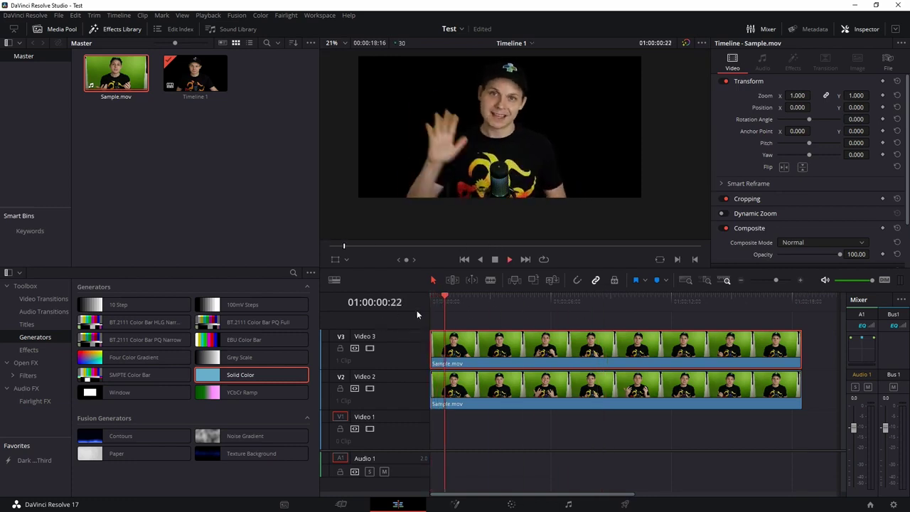